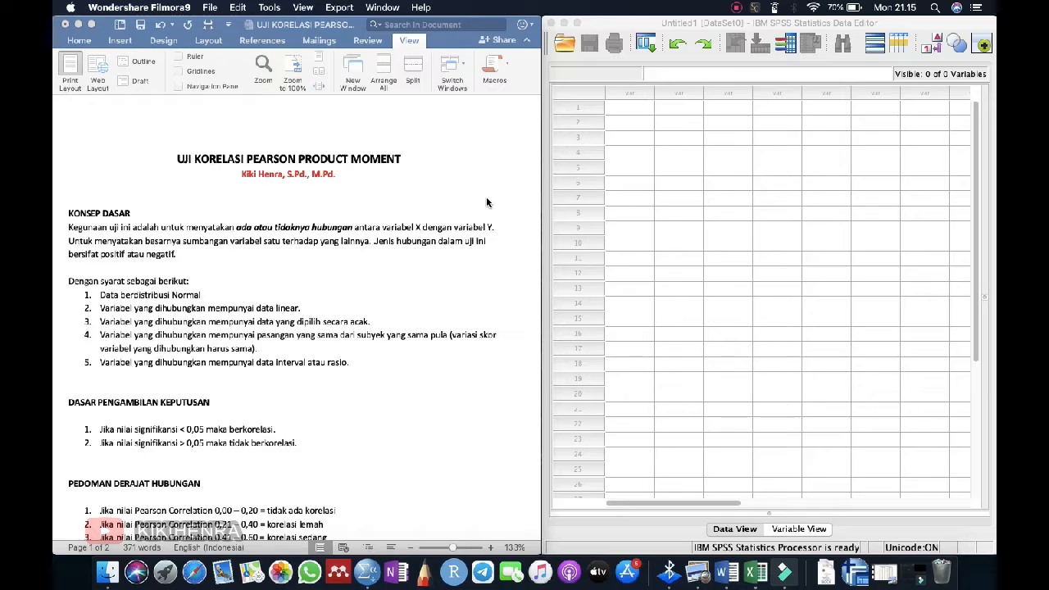
- Read the Pearson Product Moment notes on basic concept, requirements, decision rules, and correlation strength guidelines
{"action": "left_click", "coordinate": [95, 207]}
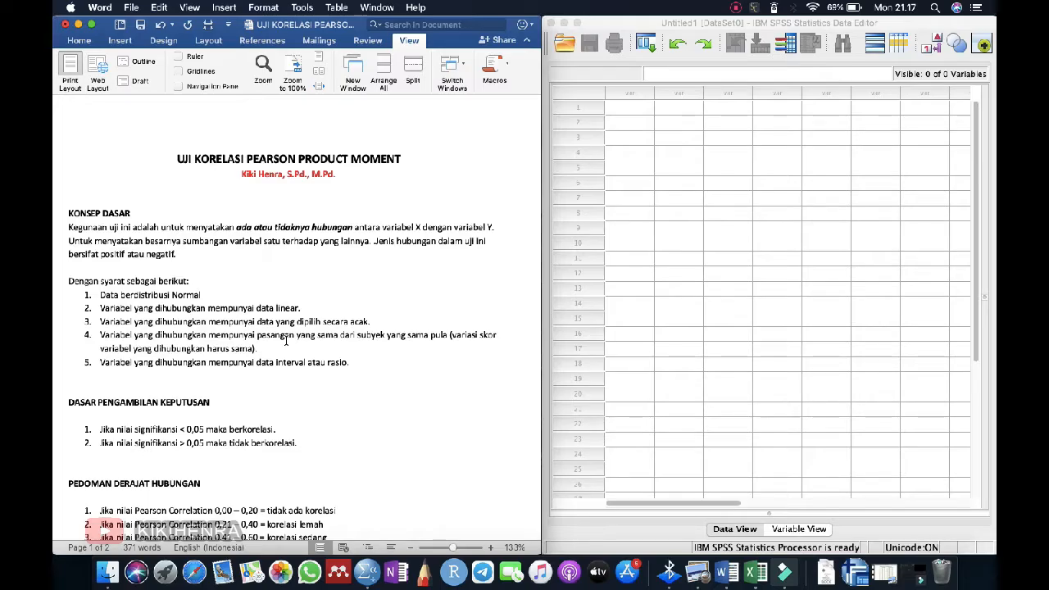
{"action": "scroll", "coordinate": [286, 343], "scroll_direction": "down", "scroll_amount": 1}
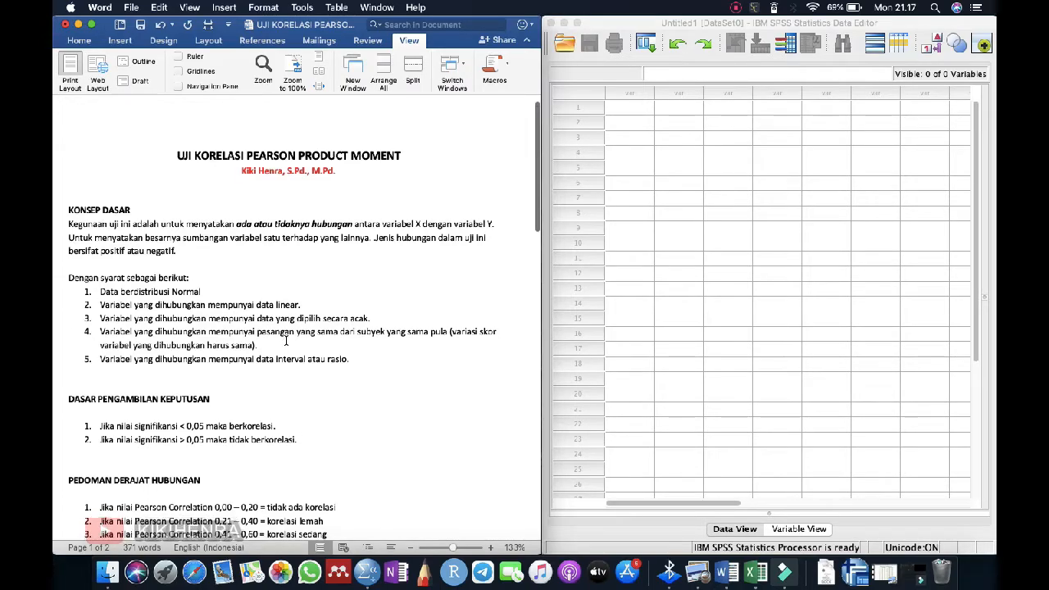
{"action": "scroll", "coordinate": [286, 340], "scroll_direction": "down", "scroll_amount": 2}
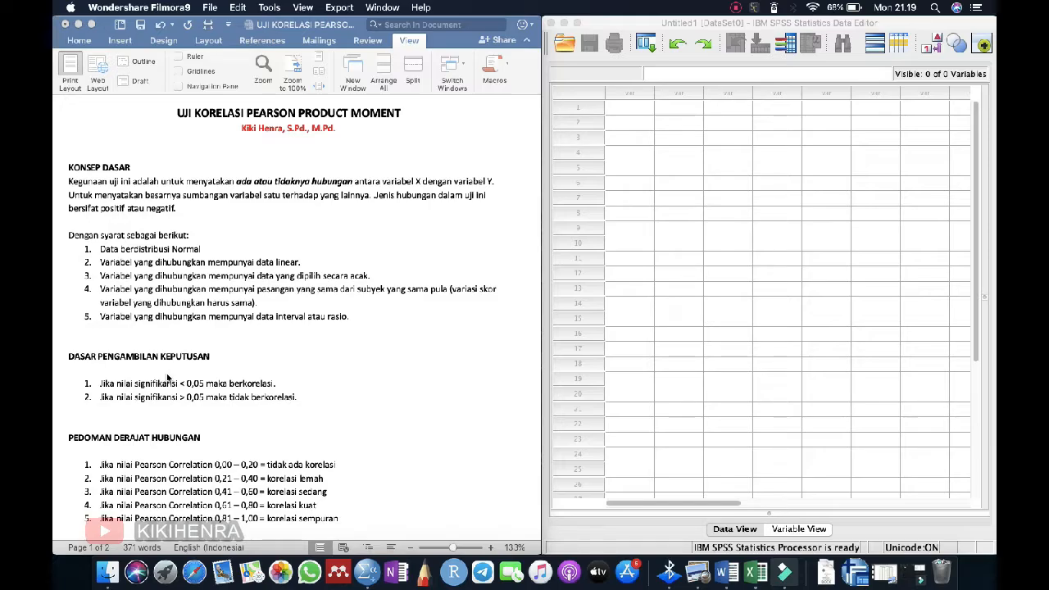
{"action": "scroll", "coordinate": [168, 377], "scroll_direction": "down", "scroll_amount": 3}
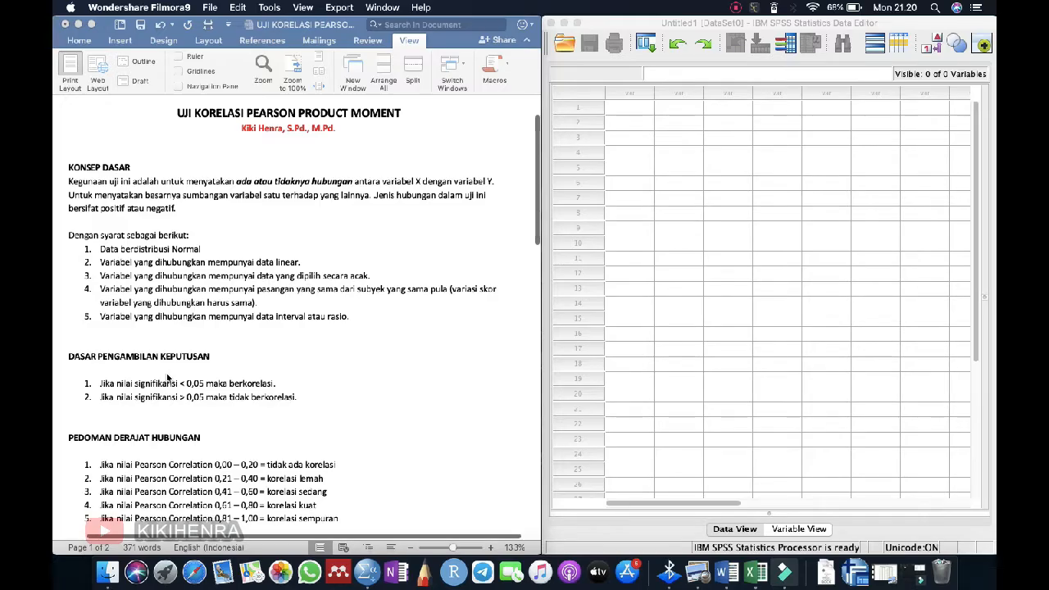
{"action": "scroll", "coordinate": [174, 367], "scroll_direction": "down", "scroll_amount": 5}
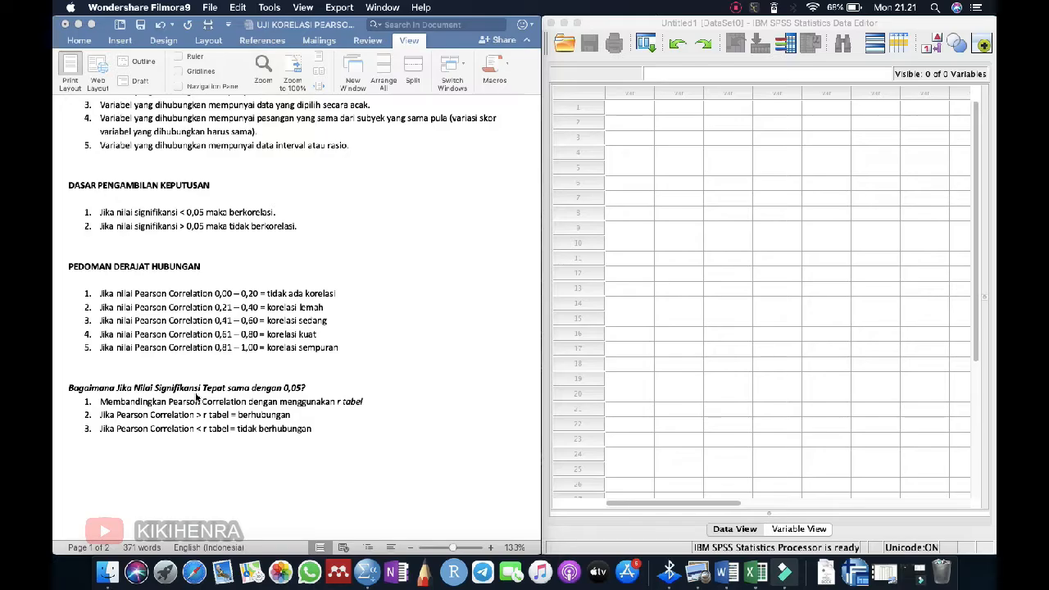
{"action": "scroll", "coordinate": [195, 396], "scroll_direction": "down", "scroll_amount": 5}
{"action": "scroll", "coordinate": [195, 397], "scroll_direction": "down", "scroll_amount": 10}
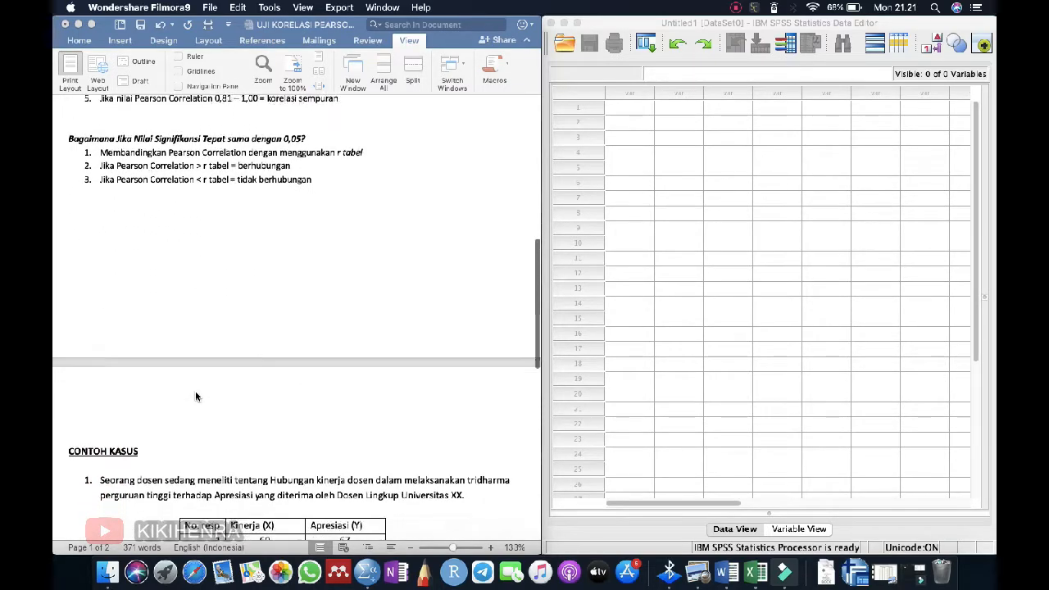
{"action": "scroll", "coordinate": [196, 397], "scroll_direction": "down", "scroll_amount": 4}
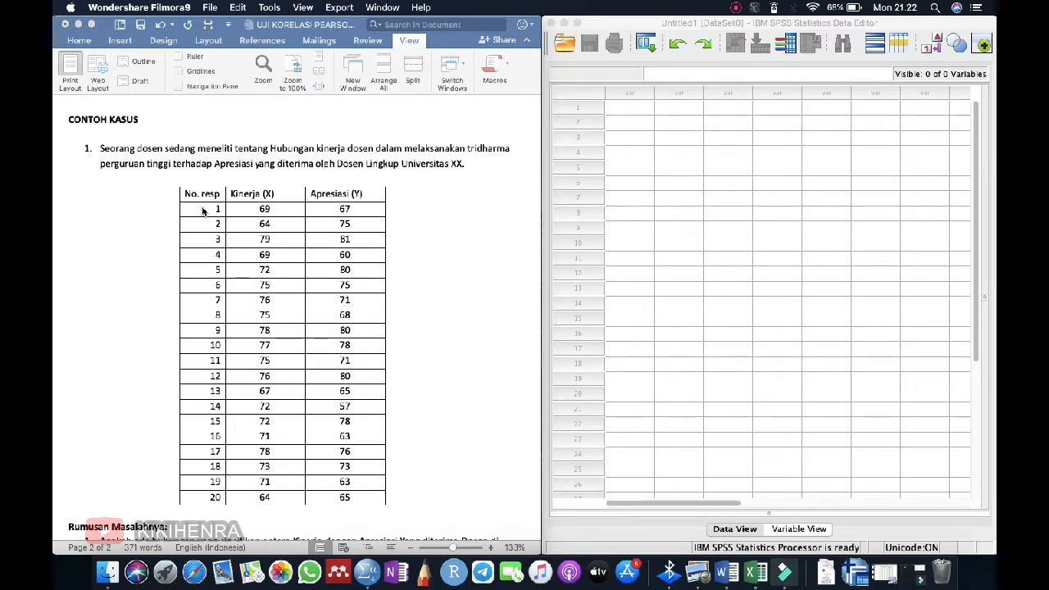
- Examine the sample case's Kinerja and Apresiasi table, the problem statements, and the descriptive and statistical hypotheses
{"action": "scroll", "coordinate": [202, 211], "scroll_direction": "down", "scroll_amount": 1}
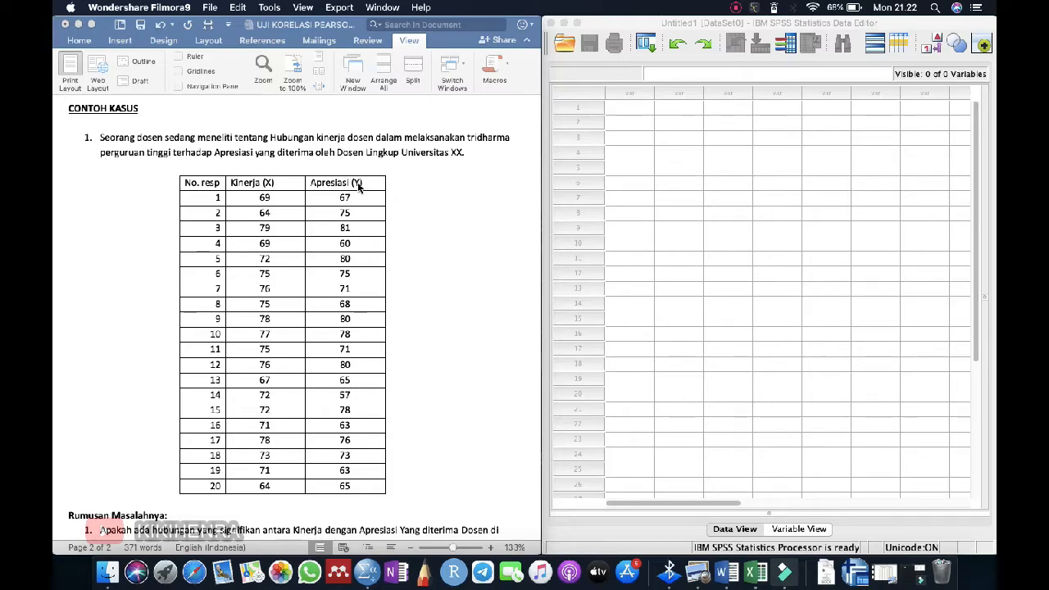
{"action": "scroll", "coordinate": [358, 187], "scroll_direction": "down", "scroll_amount": 2}
{"action": "scroll", "coordinate": [358, 188], "scroll_direction": "down", "scroll_amount": 1}
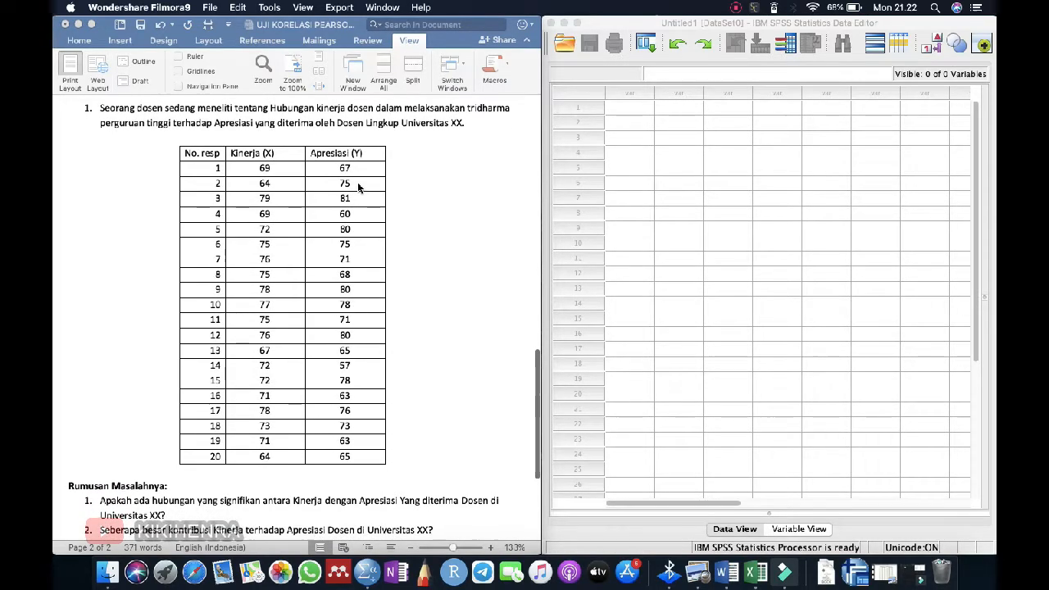
{"action": "scroll", "coordinate": [358, 187], "scroll_direction": "down", "scroll_amount": 10}
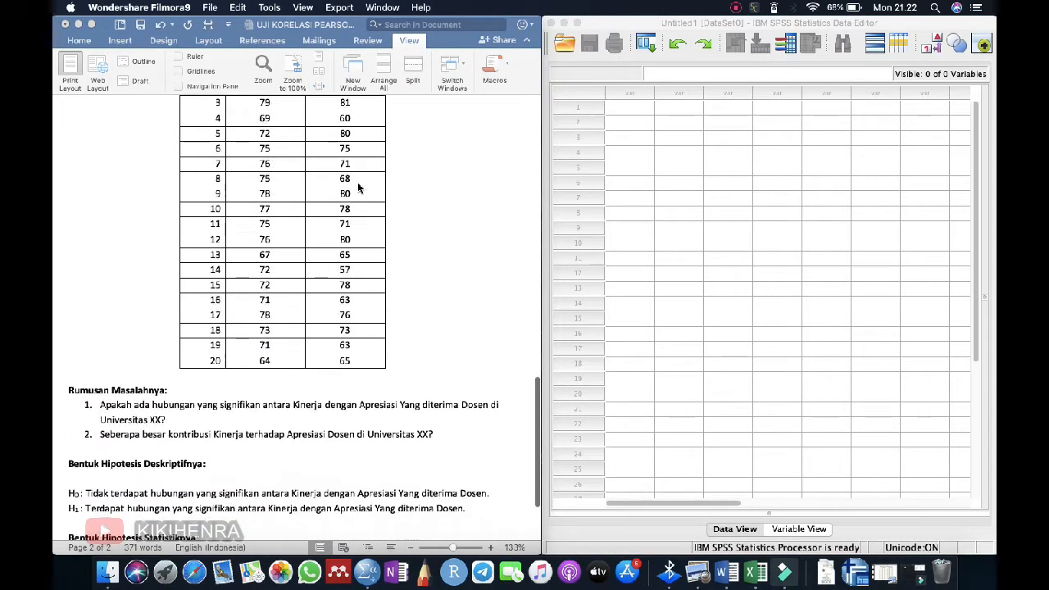
{"action": "scroll", "coordinate": [358, 188], "scroll_direction": "down", "scroll_amount": 3}
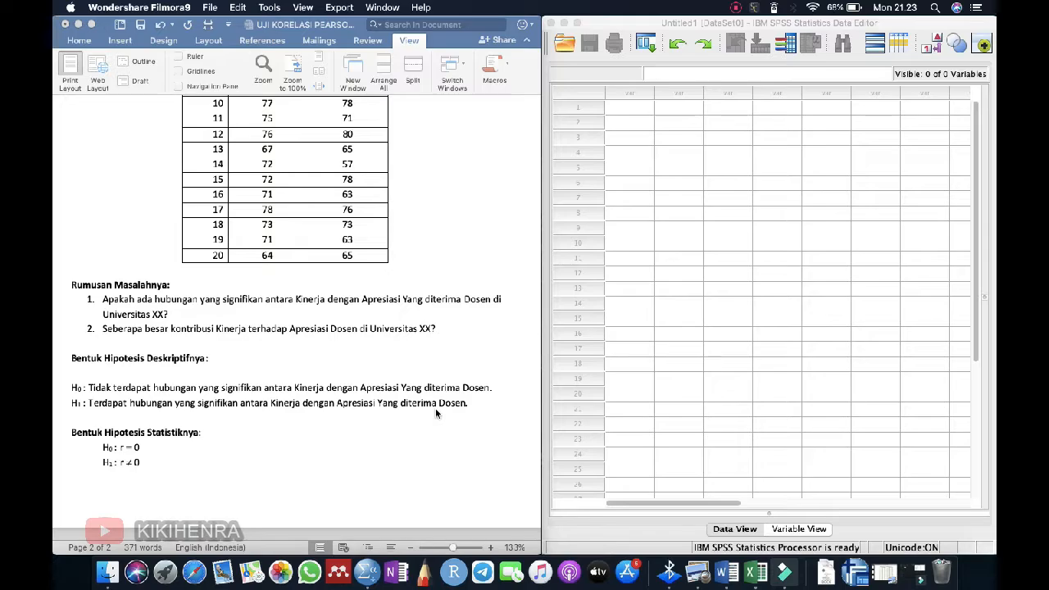
{"action": "scroll", "coordinate": [435, 410], "scroll_direction": "down", "scroll_amount": 1}
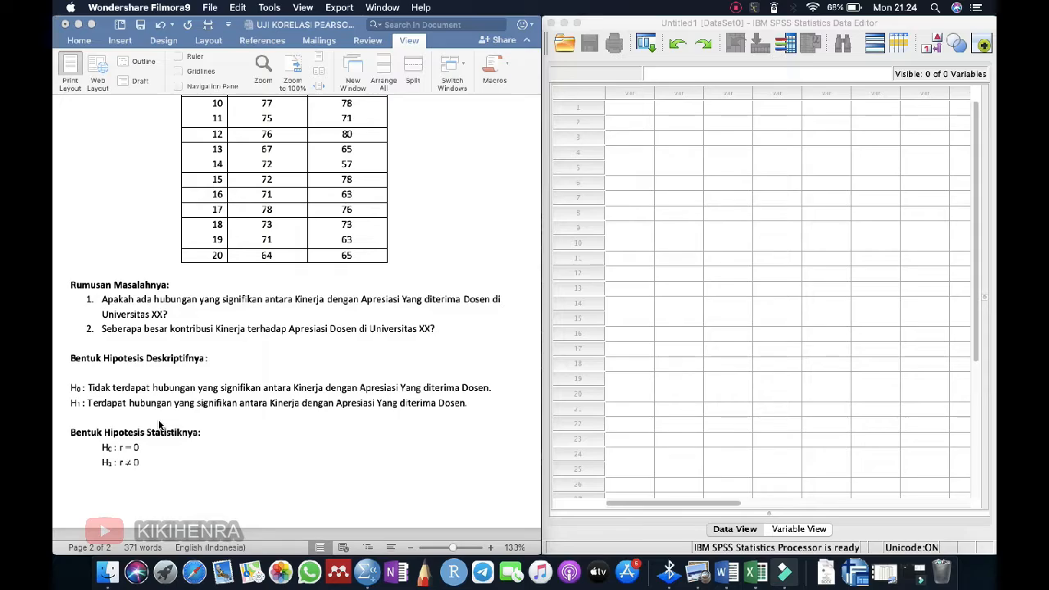
{"action": "scroll", "coordinate": [195, 238], "scroll_direction": "up", "scroll_amount": 5}
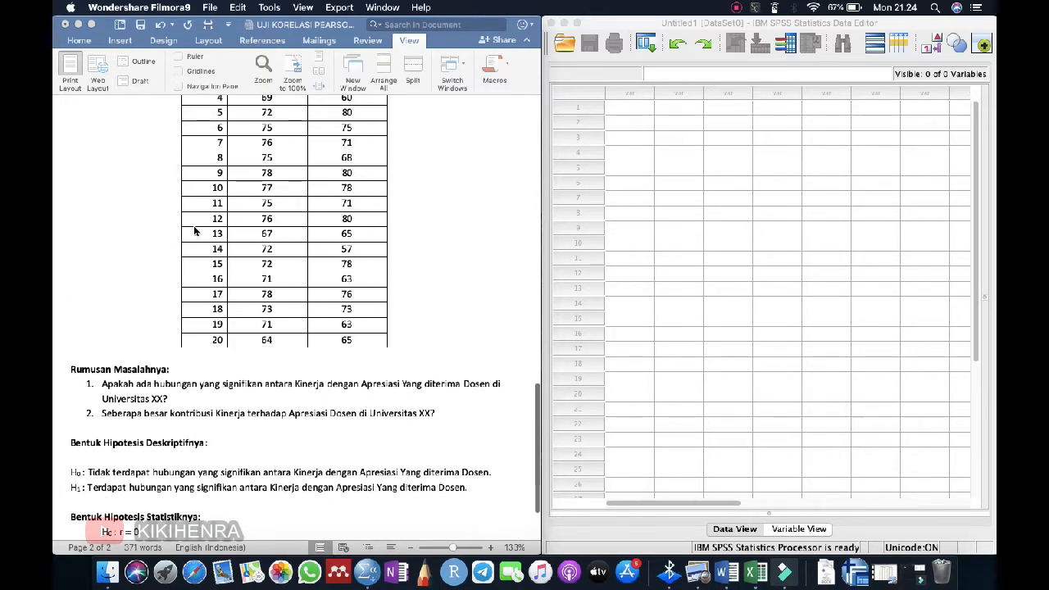
{"action": "scroll", "coordinate": [205, 205], "scroll_direction": "up", "scroll_amount": 3}
{"action": "scroll", "coordinate": [204, 181], "scroll_direction": "down", "scroll_amount": 5}
{"action": "scroll", "coordinate": [204, 181], "scroll_direction": "up", "scroll_amount": 1}
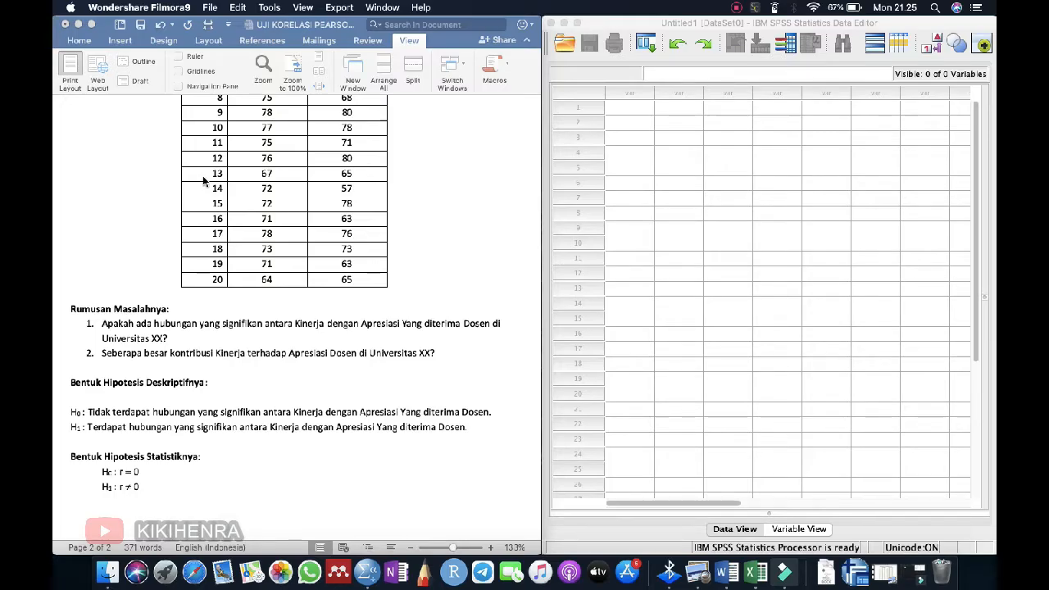
{"action": "scroll", "coordinate": [204, 180], "scroll_direction": "up", "scroll_amount": 6}
{"action": "scroll", "coordinate": [204, 180], "scroll_direction": "up", "scroll_amount": 2}
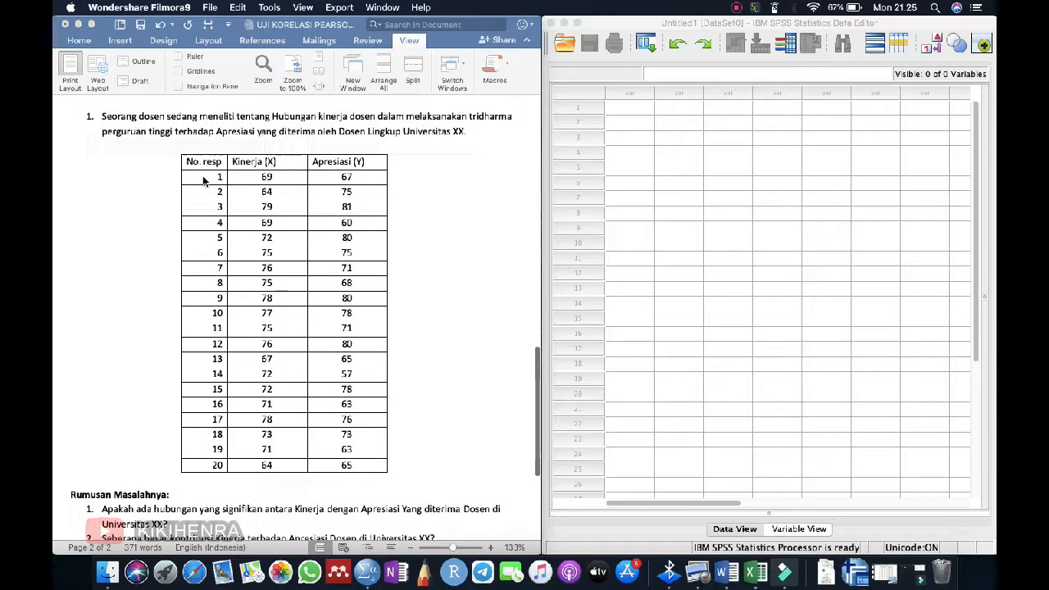
- Define two numeric variables named X and Y in the empty SPSS dataset
{"action": "left_click", "coordinate": [637, 270]}
{"action": "left_click", "coordinate": [633, 107]}
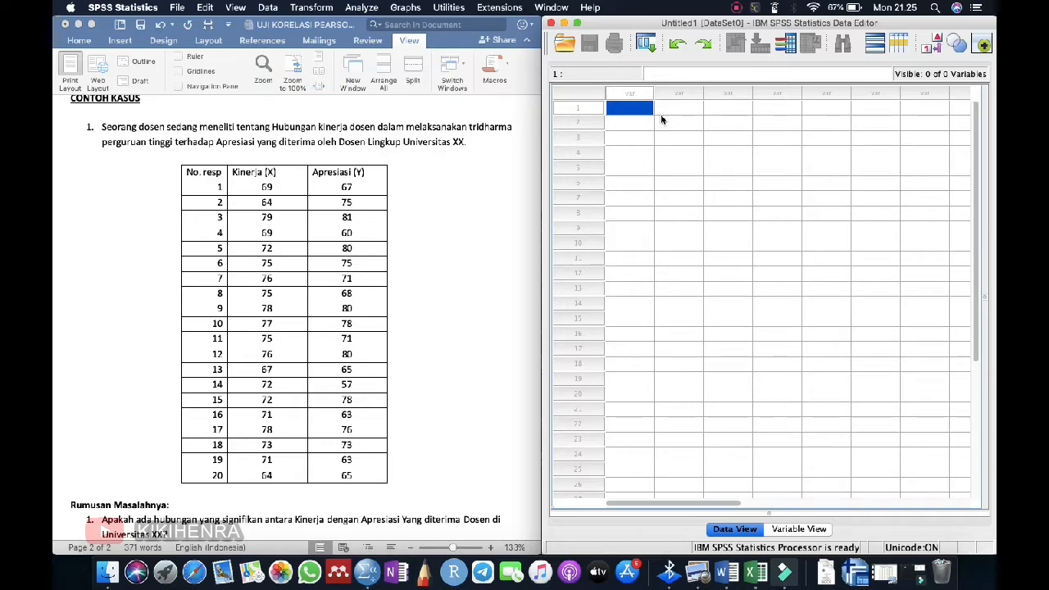
{"action": "left_click", "coordinate": [782, 529]}
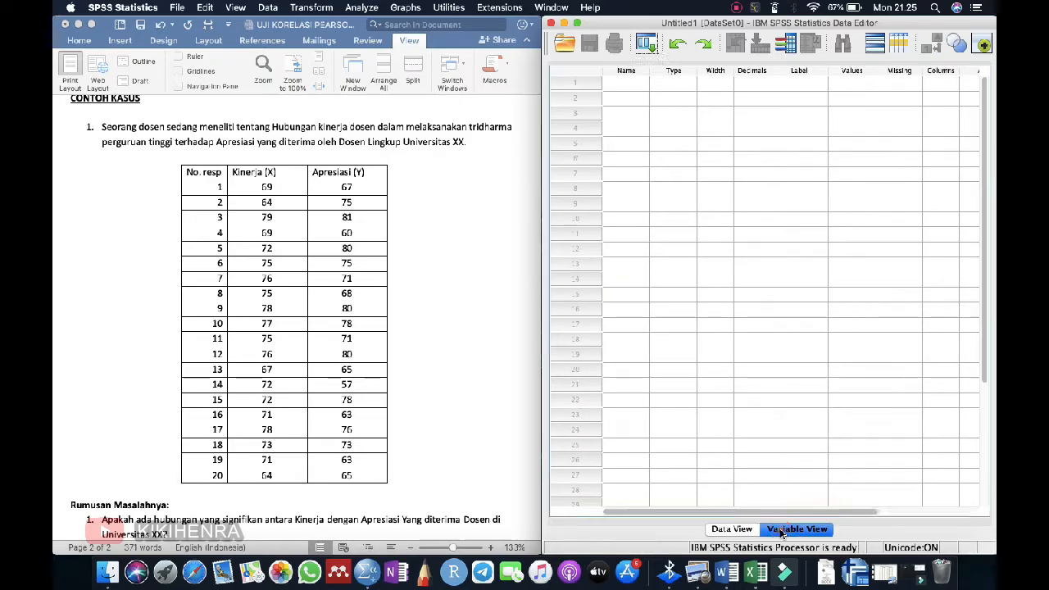
{"action": "left_click", "coordinate": [624, 83]}
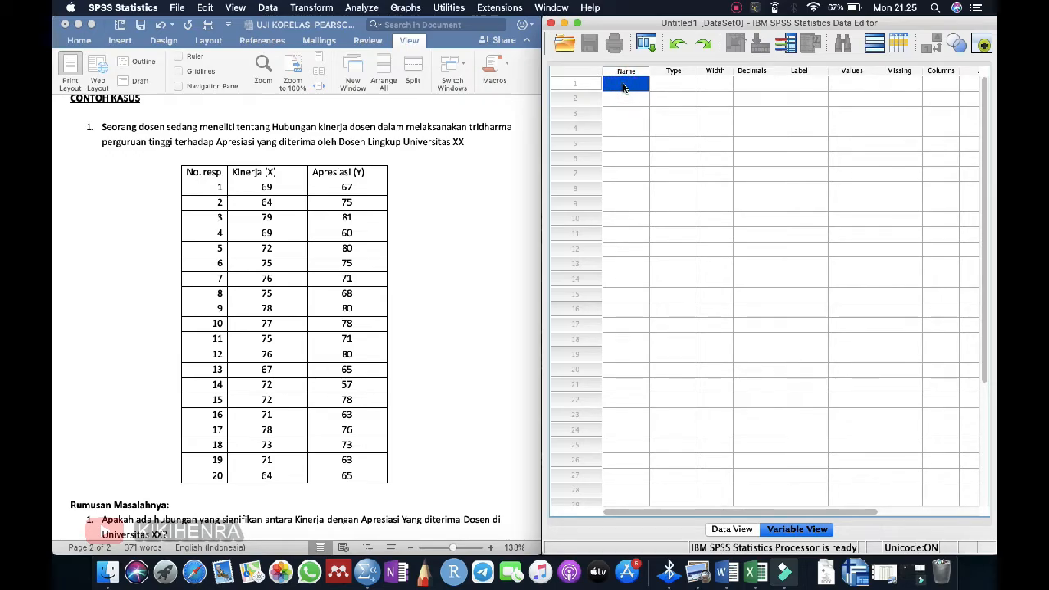
{"action": "type", "text": "X"}
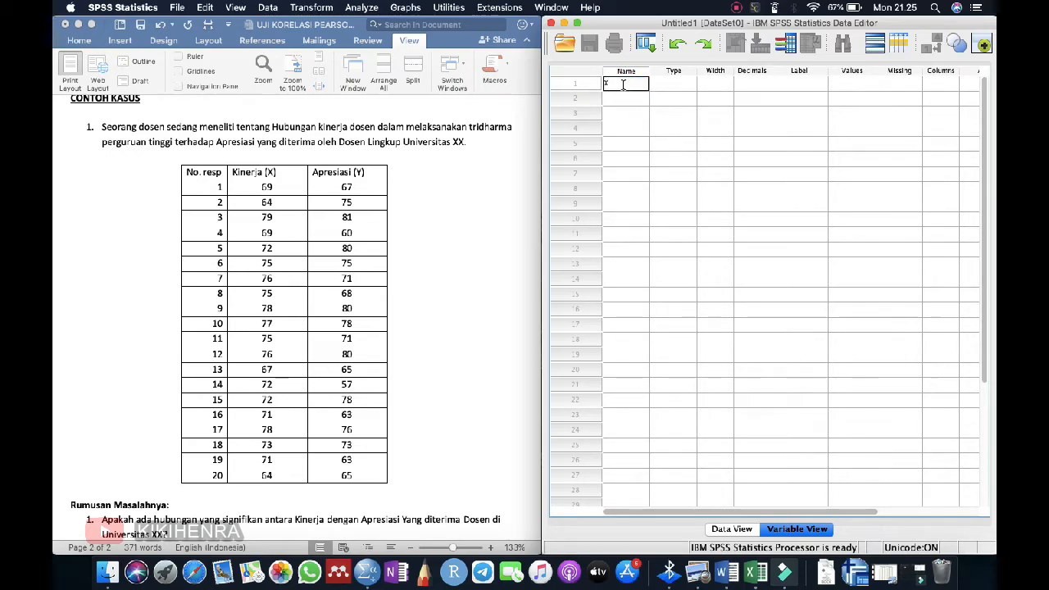
{"action": "left_click", "coordinate": [690, 85]}
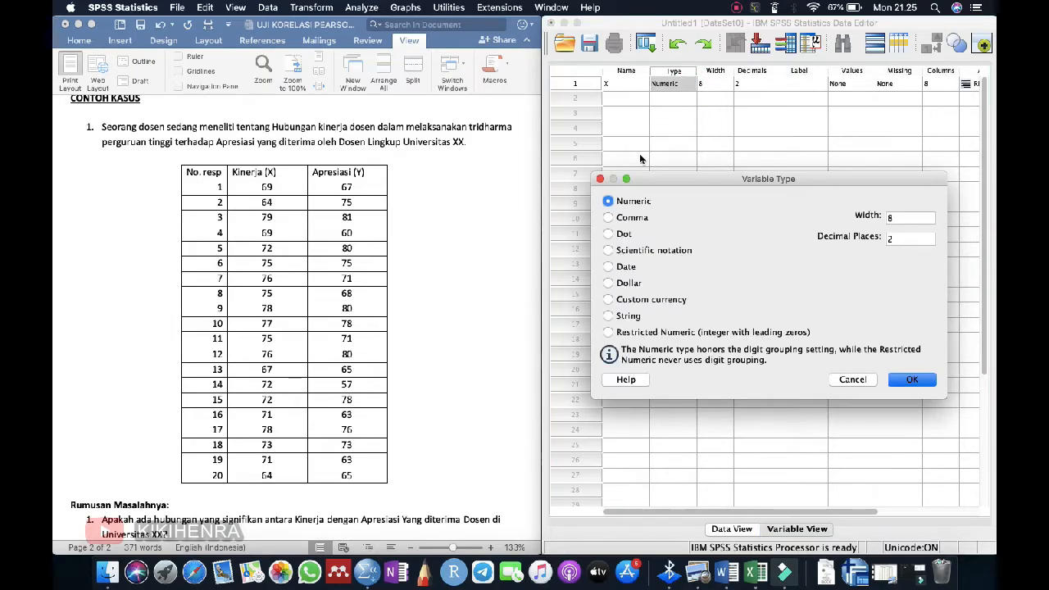
{"action": "left_click", "coordinate": [600, 179]}
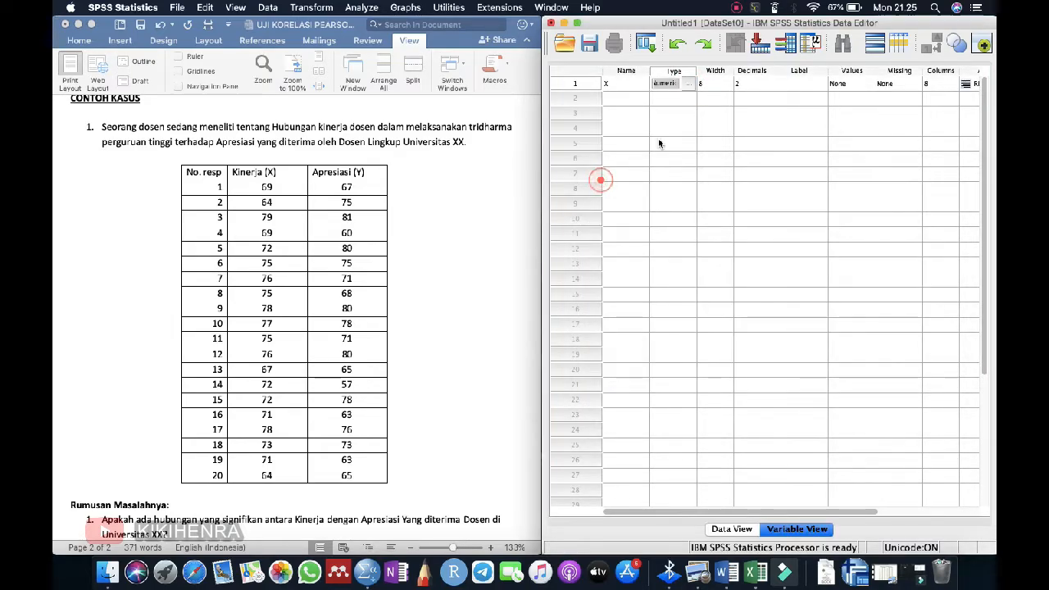
{"action": "left_click", "coordinate": [615, 96]}
{"action": "type", "text": "Y"}
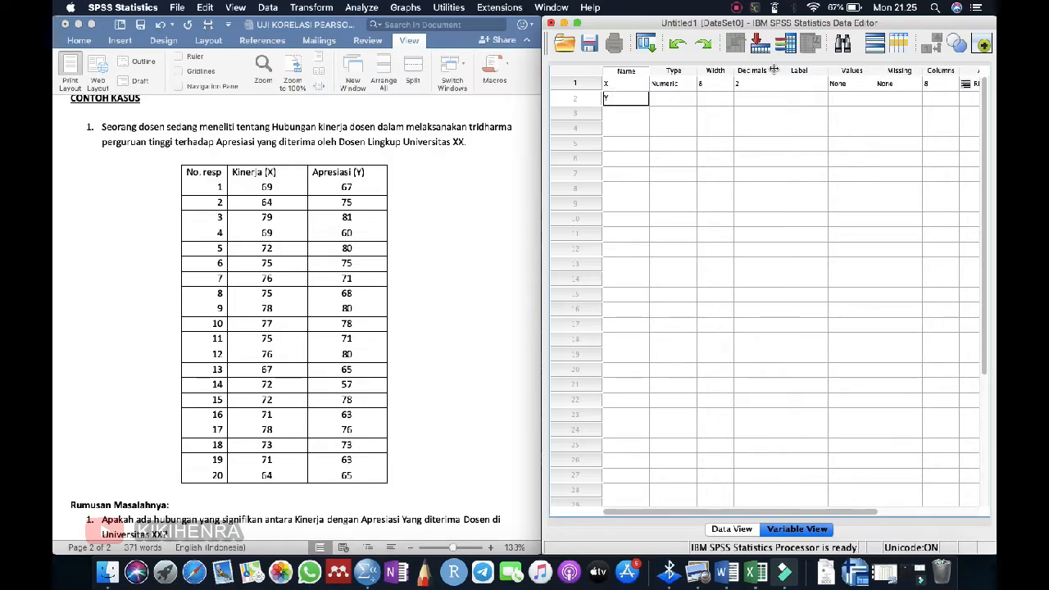
- Label variable X as Kinerja and variable Y as Apresiasi
{"action": "left_click", "coordinate": [796, 83]}
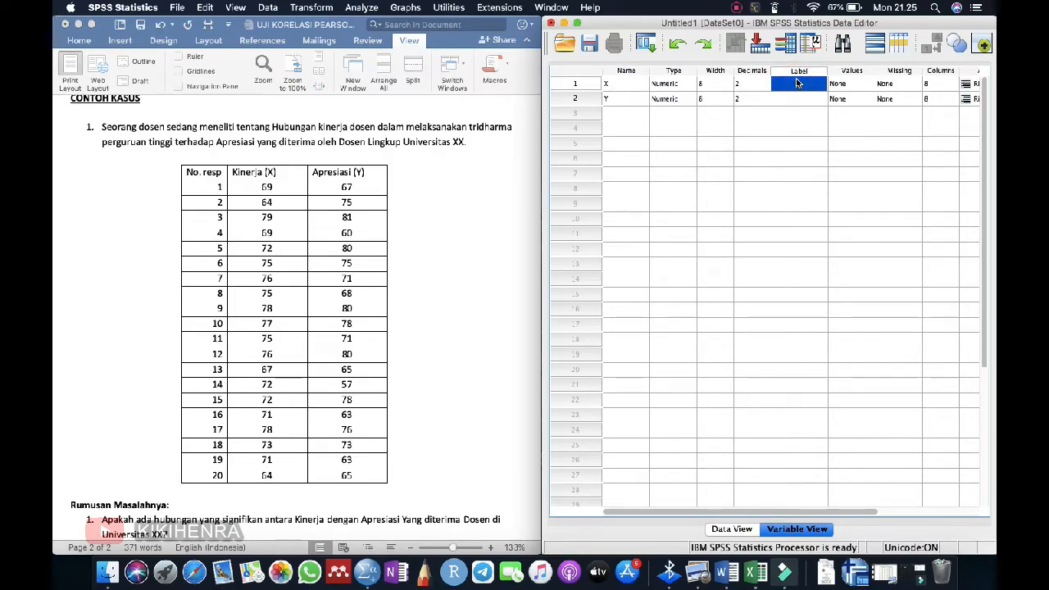
{"action": "type", "text": "Kinerja"}
{"action": "left_click", "coordinate": [793, 99]}
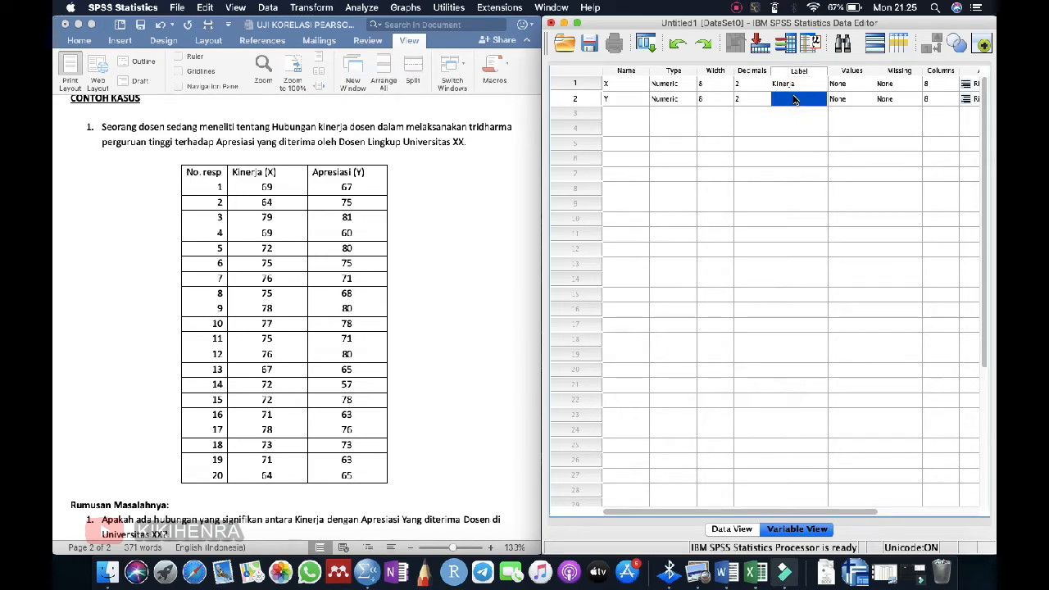
{"action": "type", "text": "Apresiasi"}
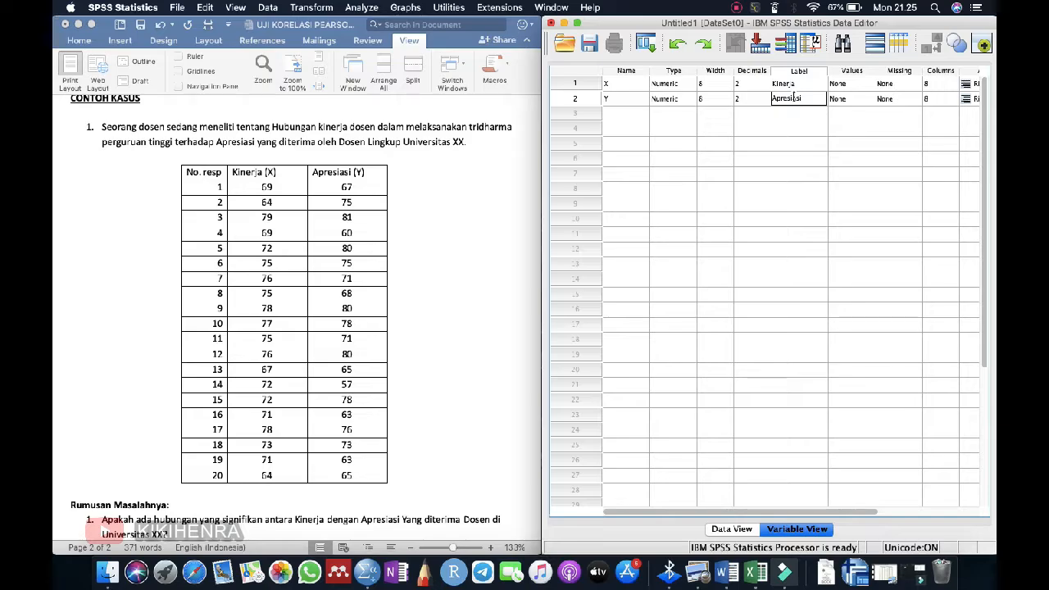
- Set the decimals of both variables X and Y to 0
{"action": "left_click", "coordinate": [746, 85]}
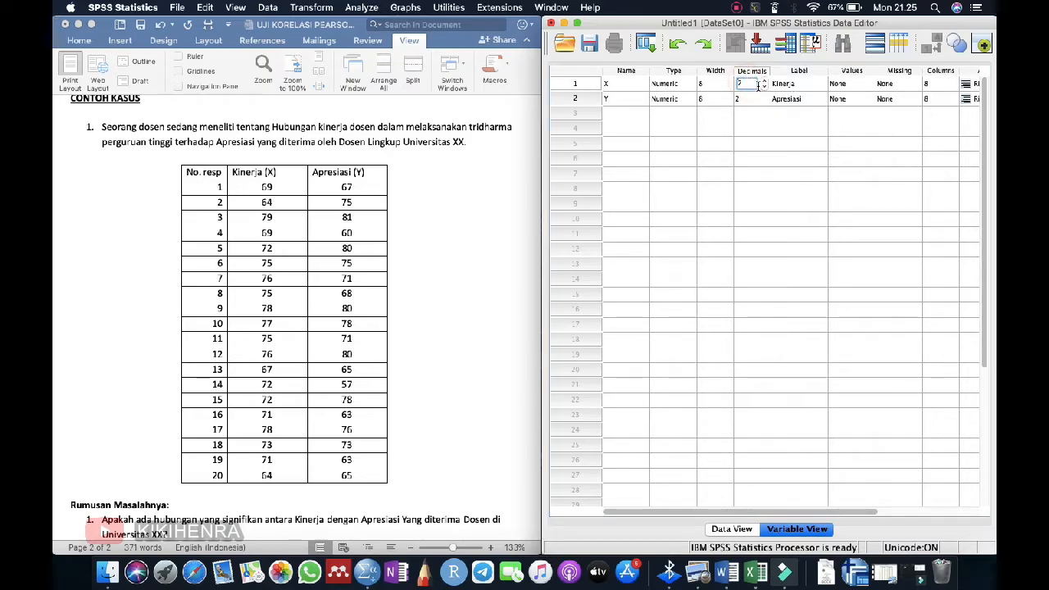
{"action": "left_click", "coordinate": [761, 99]}
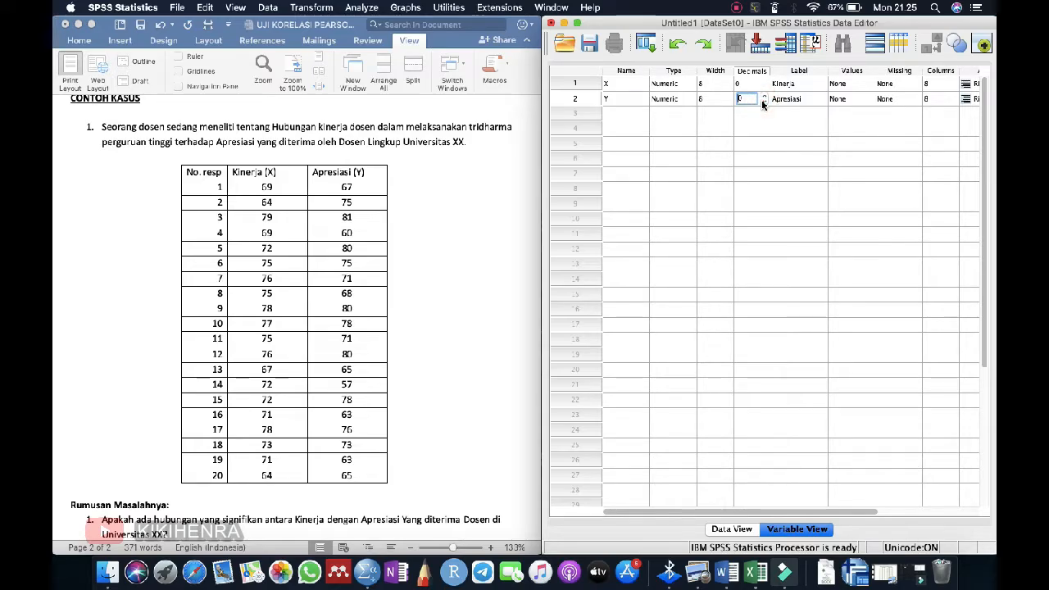
{"action": "left_click", "coordinate": [746, 112]}
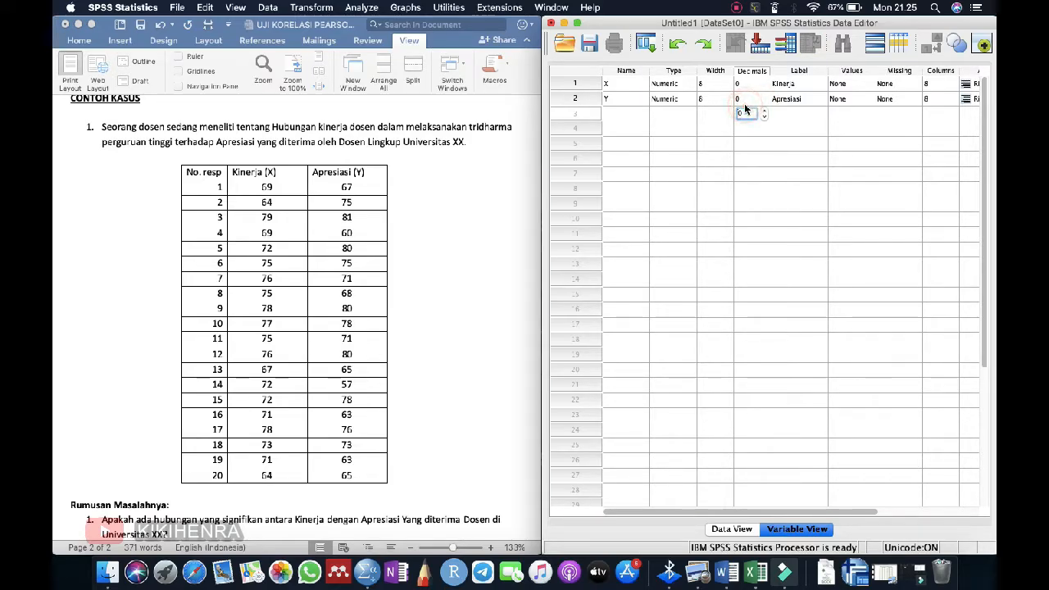
- Copy the Kinerja and Apresiasi scores of all 20 respondents from the Word table into the X and Y data columns, starting at row 1
{"action": "left_click", "coordinate": [729, 530]}
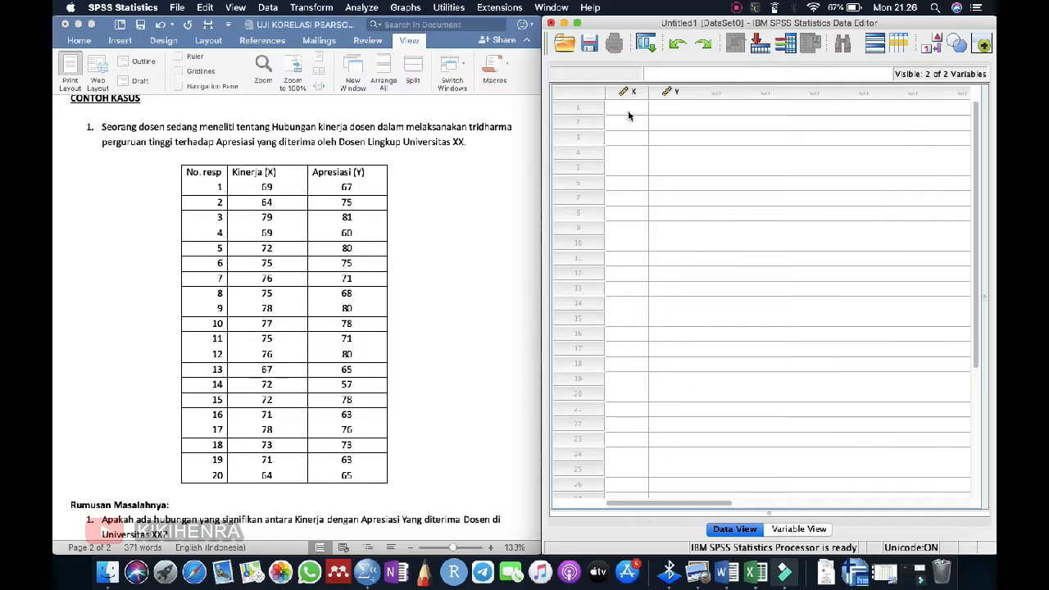
{"action": "left_click", "coordinate": [247, 178]}
{"action": "left_click_drag", "start_coordinate": [253, 186], "coordinate": [347, 465]}
{"action": "key", "text": "super+c"}
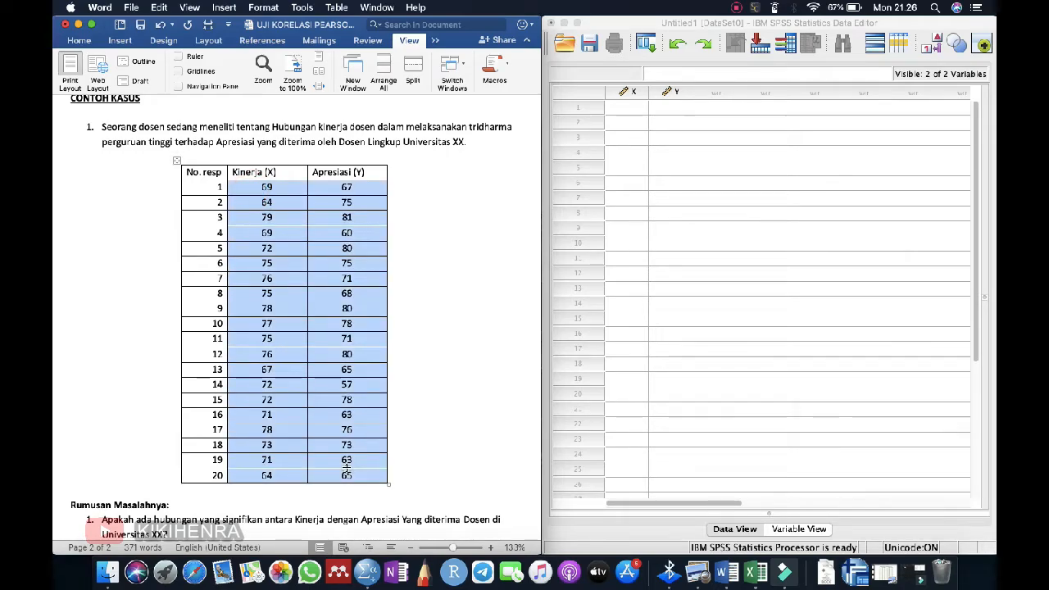
{"action": "left_click", "coordinate": [628, 106]}
{"action": "key", "text": "super+v"}
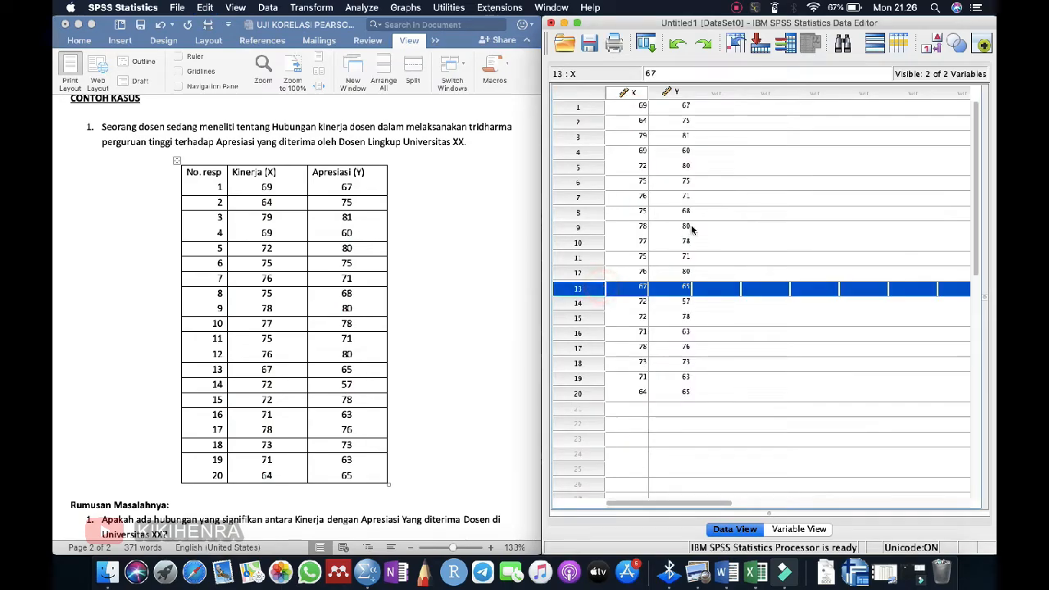
{"action": "left_click", "coordinate": [662, 152]}
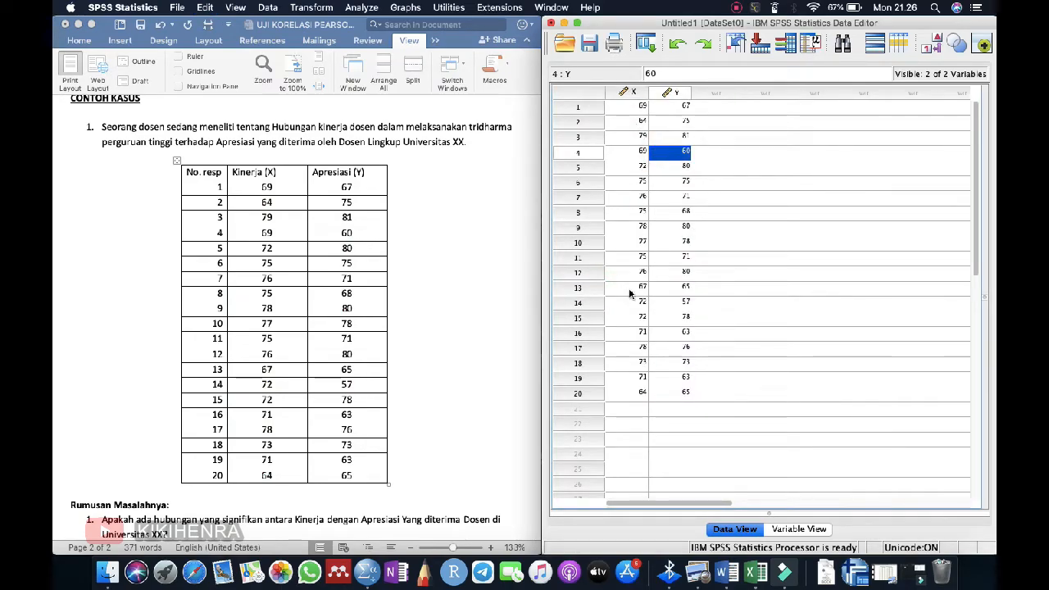
{"action": "left_click", "coordinate": [631, 290]}
{"action": "left_click", "coordinate": [581, 396]}
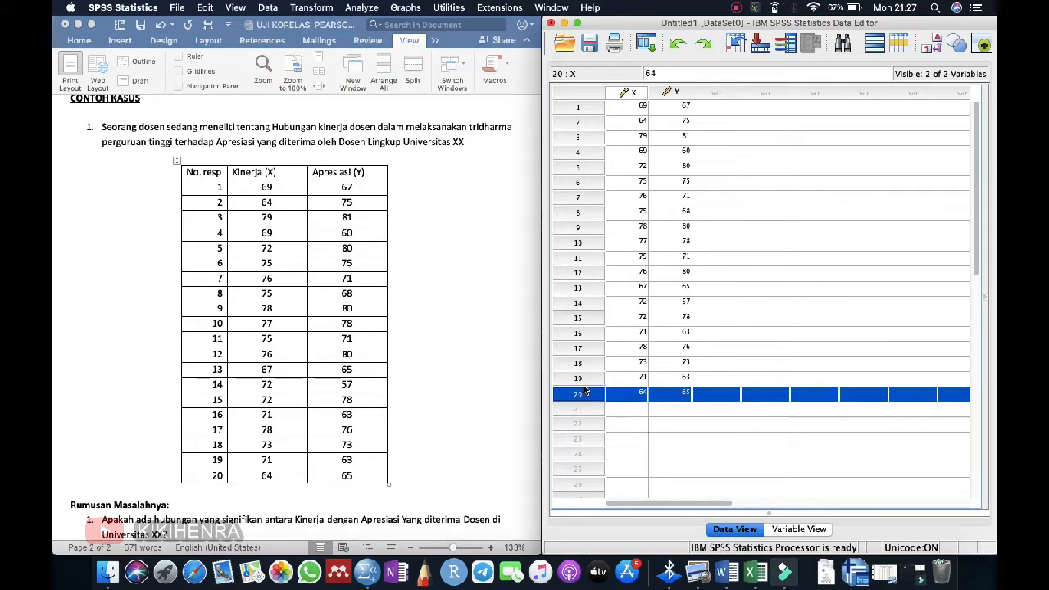
{"action": "left_click", "coordinate": [710, 350]}
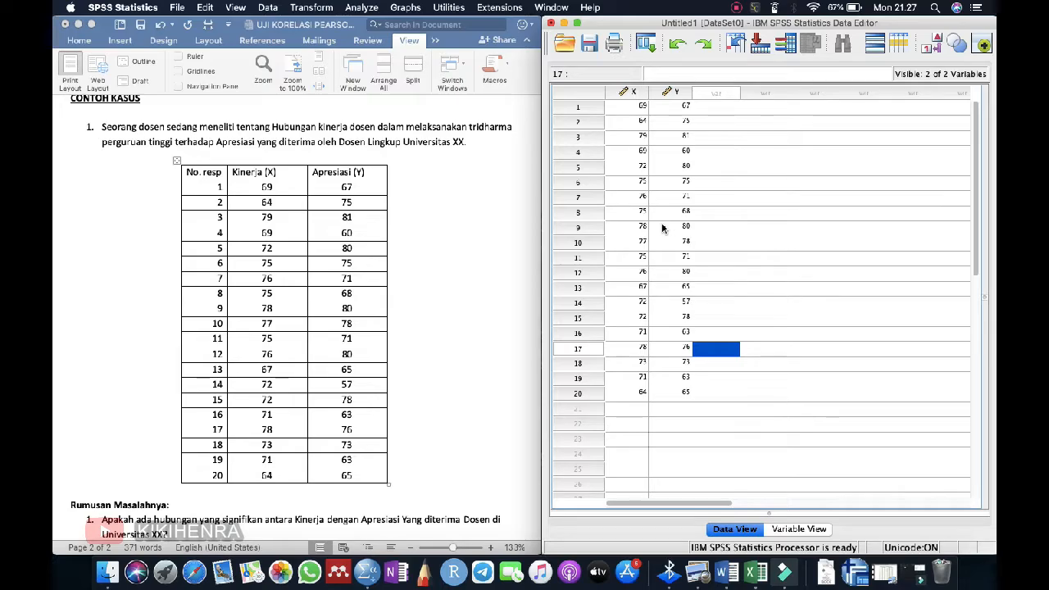
- Run a bivariate correlation on Kinerja [X] and Apresiasi [Y] with the Pearson coefficient and a two-tailed significance test
{"action": "left_click", "coordinate": [365, 8]}
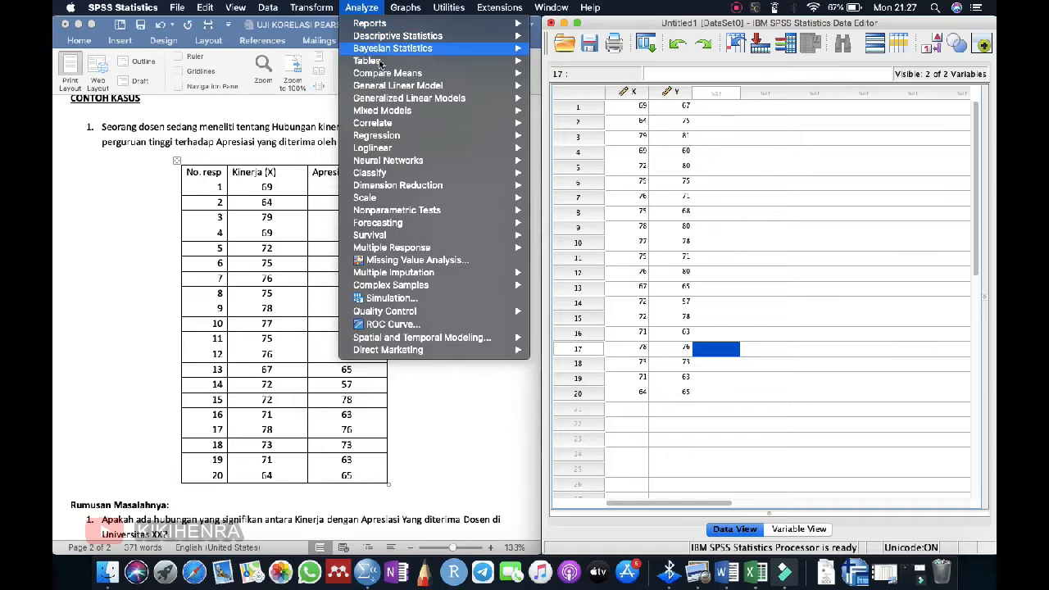
{"action": "mouse_move", "coordinate": [385, 124]}
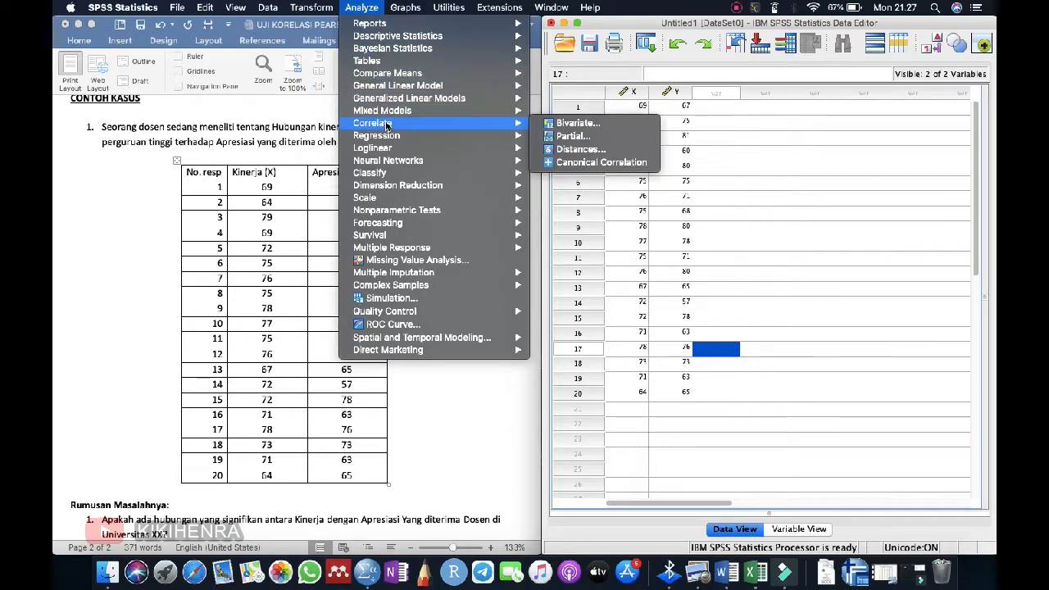
{"action": "left_click", "coordinate": [566, 123]}
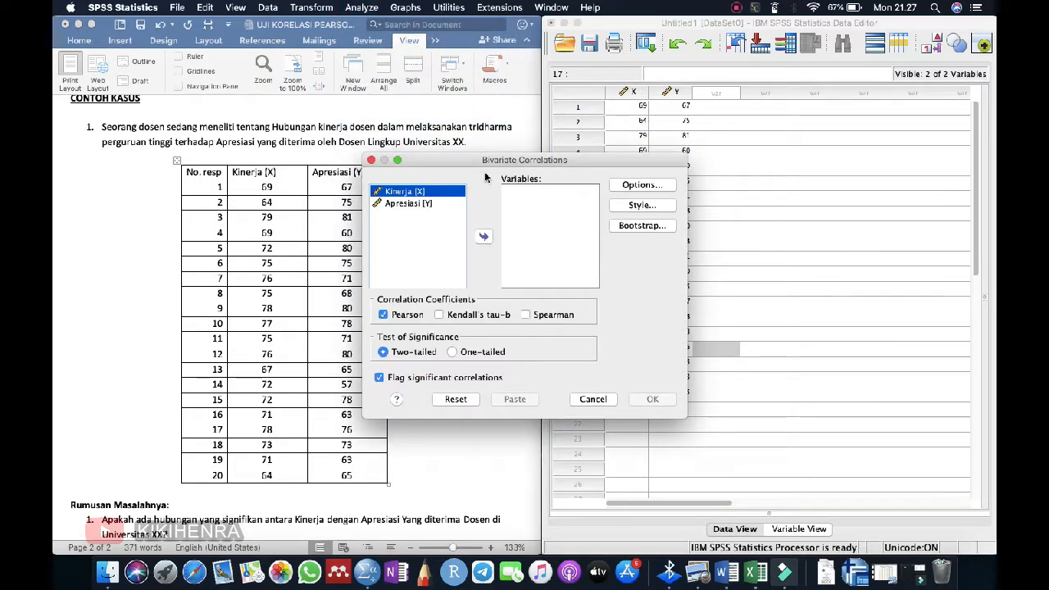
{"action": "left_click", "coordinate": [442, 205]}
{"action": "left_click", "coordinate": [428, 193]}
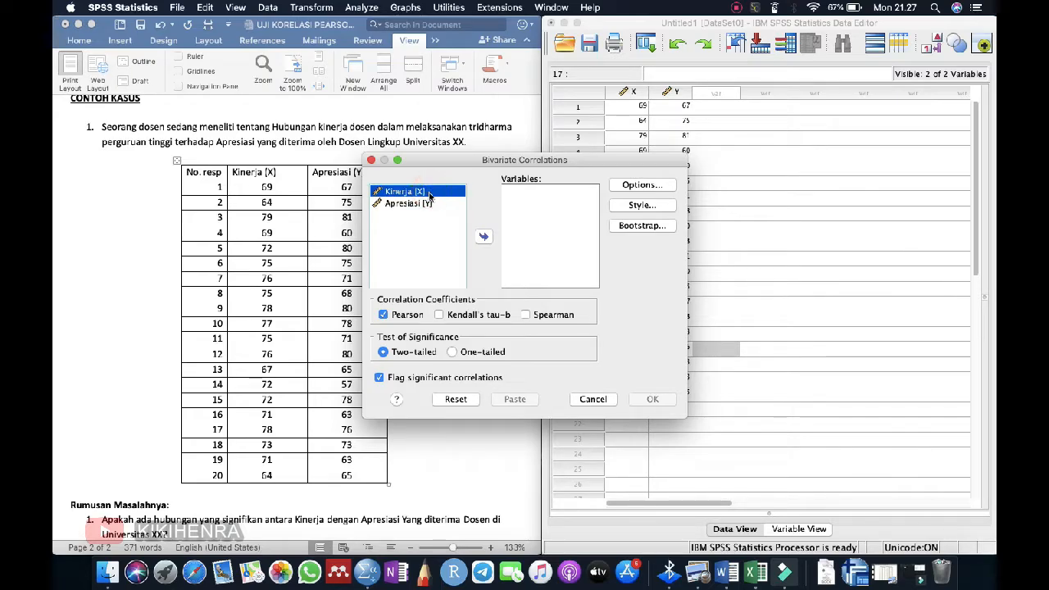
{"action": "left_click", "coordinate": [428, 203], "text": "shift"}
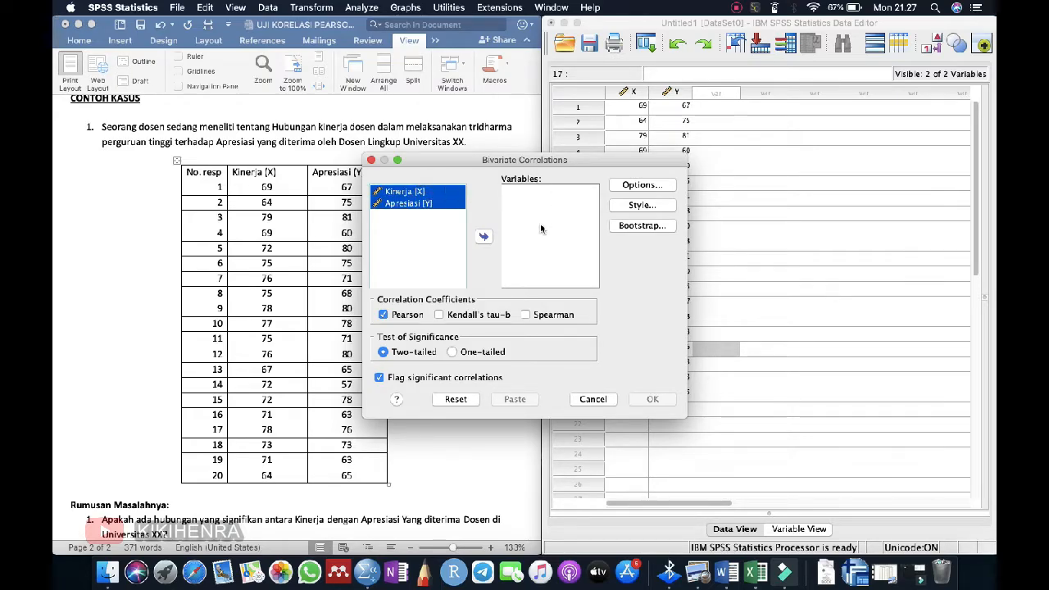
{"action": "left_click", "coordinate": [484, 238]}
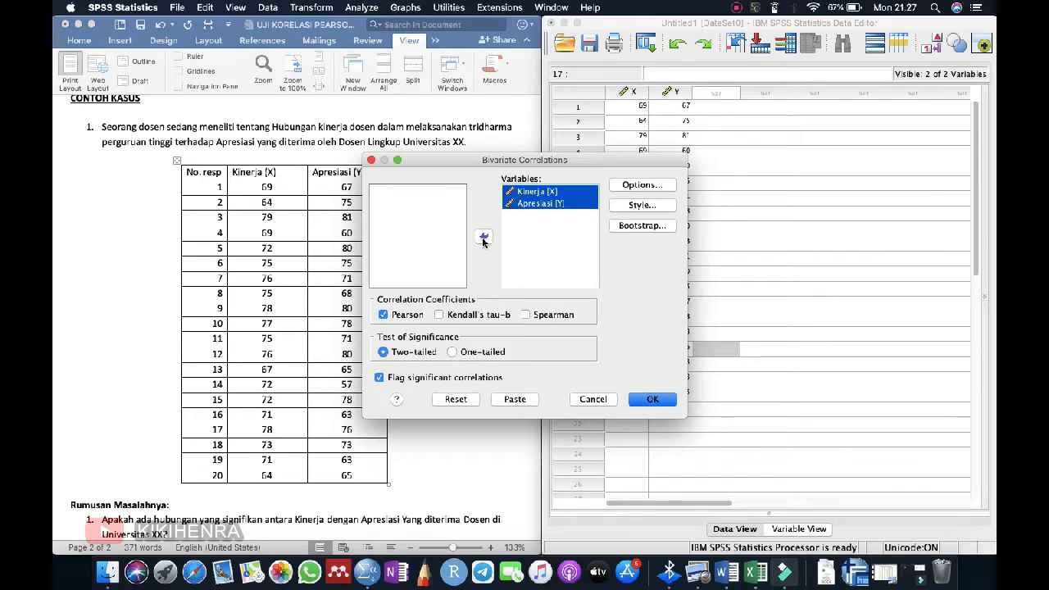
{"action": "left_click", "coordinate": [556, 233]}
{"action": "left_click", "coordinate": [540, 236]}
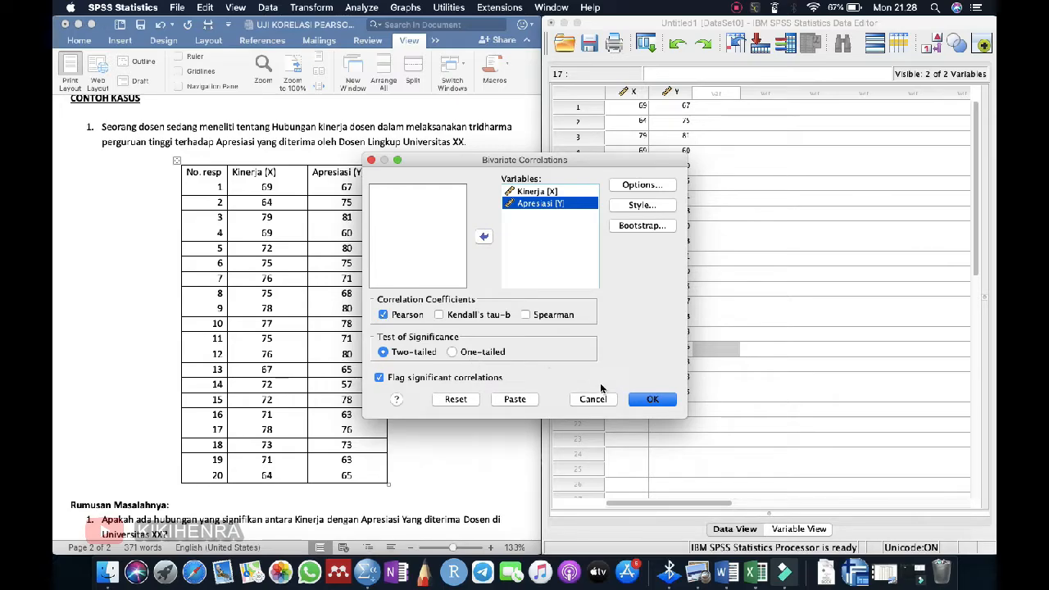
{"action": "left_click", "coordinate": [642, 401]}
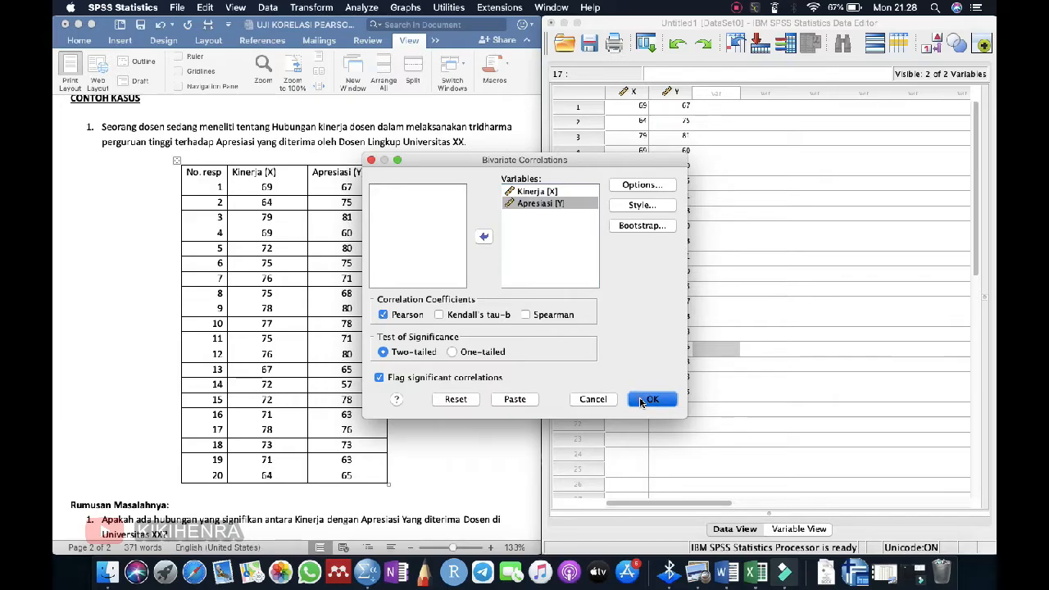
- Place the output window beside the Word document and bring the document's decision rules into view next to the Correlations table
{"action": "left_click", "coordinate": [609, 98]}
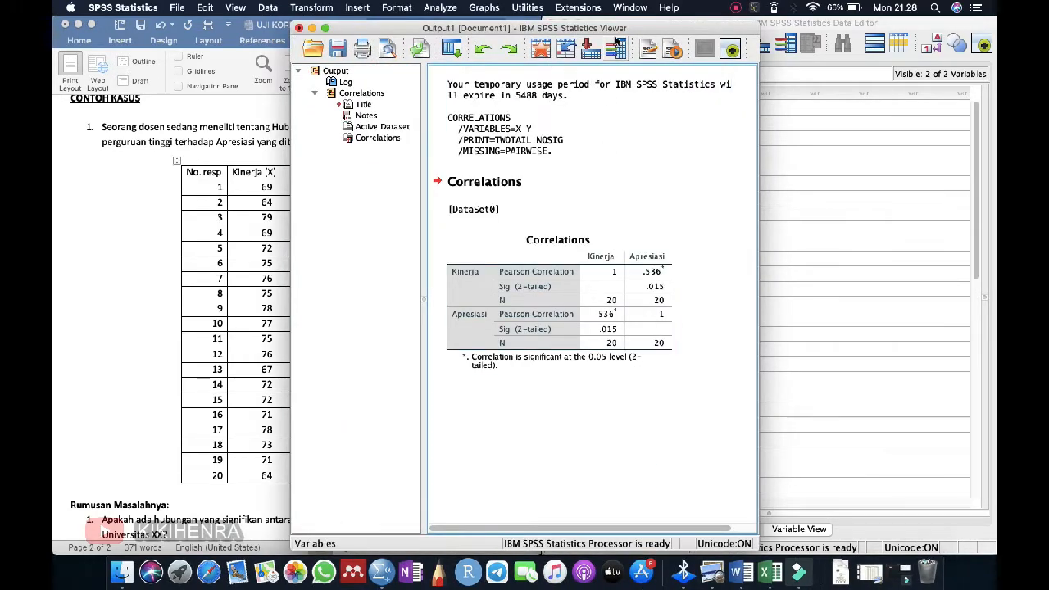
{"action": "left_click_drag", "start_coordinate": [612, 31], "coordinate": [850, 6]}
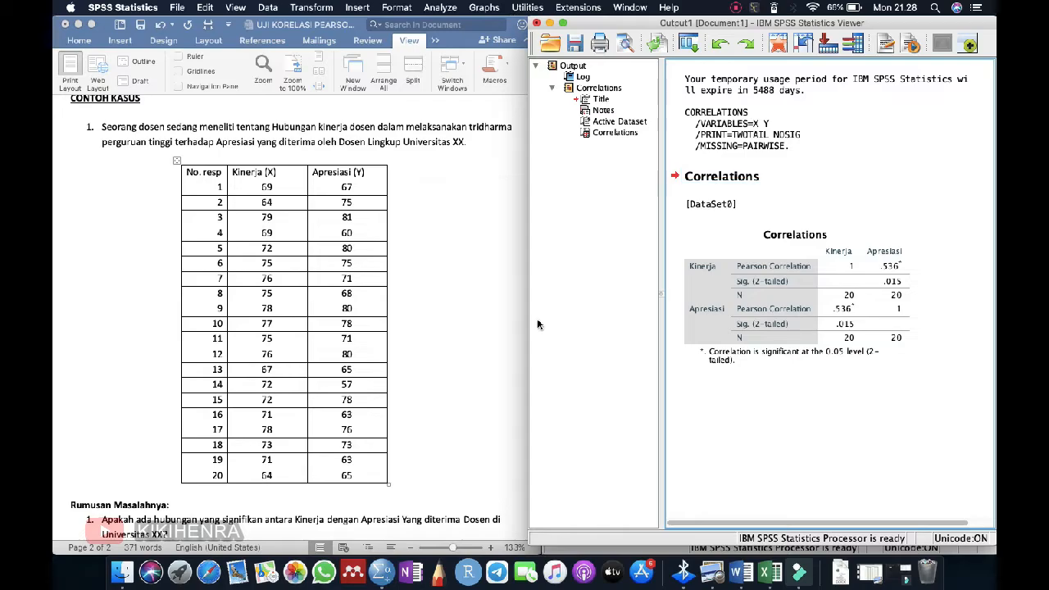
{"action": "left_click", "coordinate": [758, 330]}
{"action": "scroll", "coordinate": [388, 352], "scroll_direction": "up", "scroll_amount": 2}
{"action": "scroll", "coordinate": [389, 352], "scroll_direction": "up", "scroll_amount": 15}
{"action": "scroll", "coordinate": [388, 352], "scroll_direction": "up", "scroll_amount": 5}
{"action": "scroll", "coordinate": [388, 352], "scroll_direction": "down", "scroll_amount": 4}
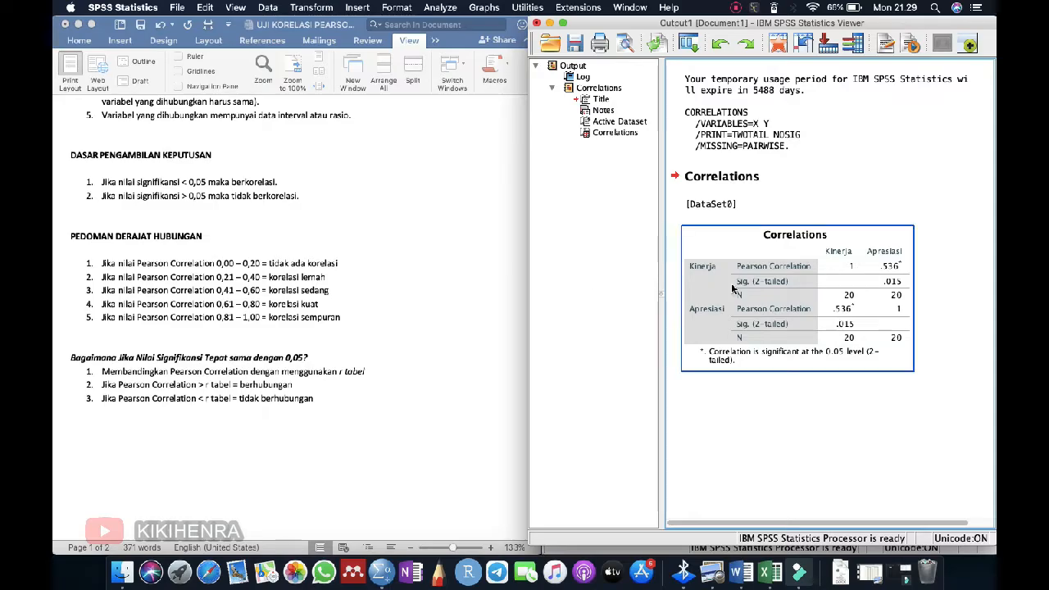
{"action": "left_click", "coordinate": [775, 420]}
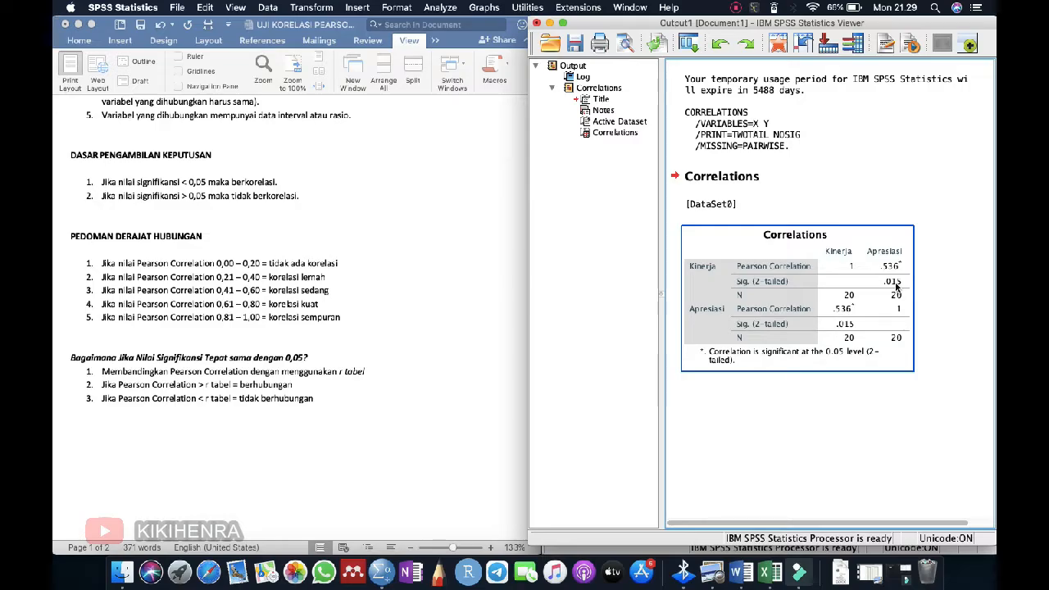
- Append "= 0,015 < 0,05" to the first rule under DASAR PENGAMBILAN KEPUTUSAN in the Word document
{"action": "left_click", "coordinate": [203, 186]}
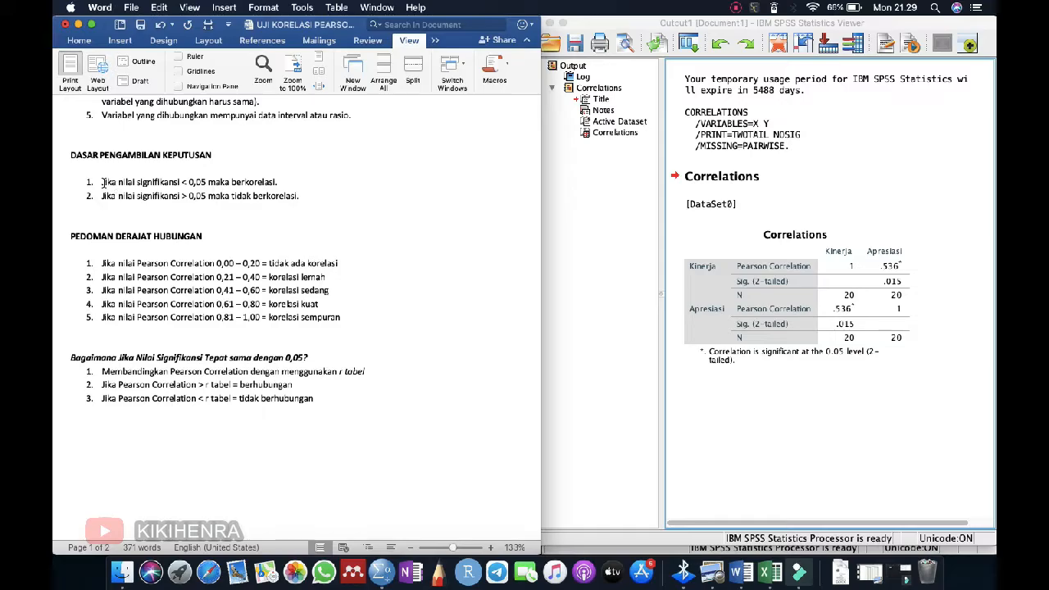
{"action": "left_click_drag", "start_coordinate": [102, 179], "coordinate": [283, 176]}
{"action": "left_click", "coordinate": [300, 182]}
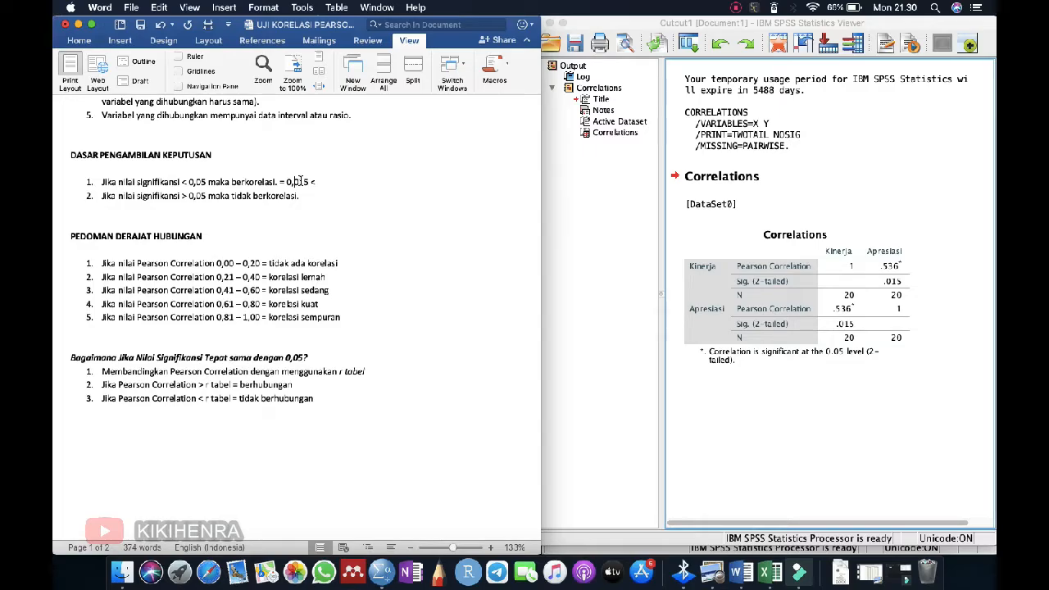
{"action": "key", "text": "BackSpace"}
{"action": "type", "text": "0,015 < 0,05 < 0,05"}
{"action": "left_click", "coordinate": [785, 183]}
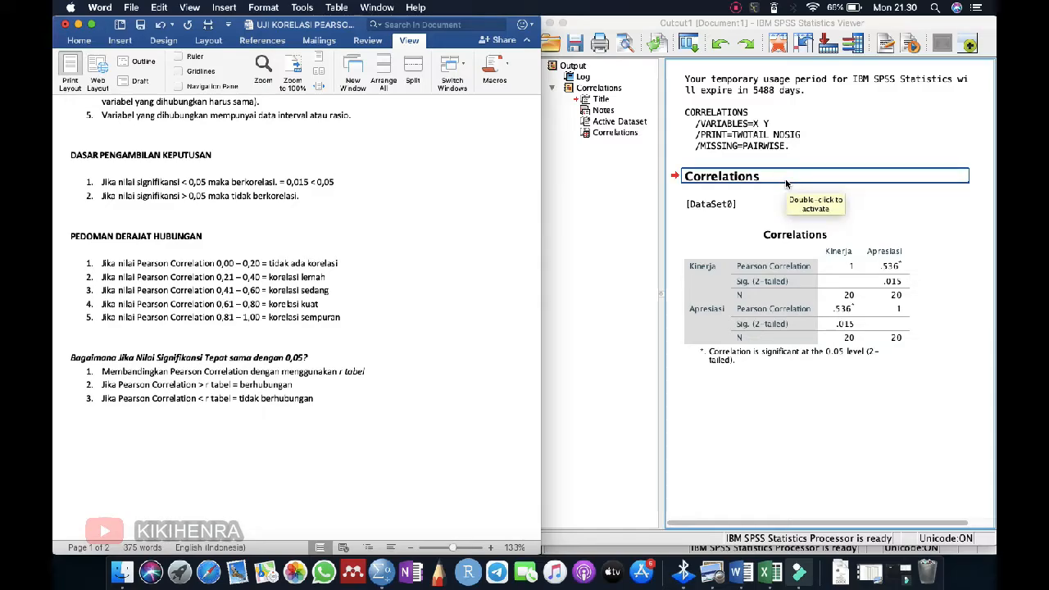
- Append "= 0,536" to the "korelasi sedang" line under PEDOMAN DERAJAT HUBUNGAN
{"action": "left_click", "coordinate": [783, 236]}
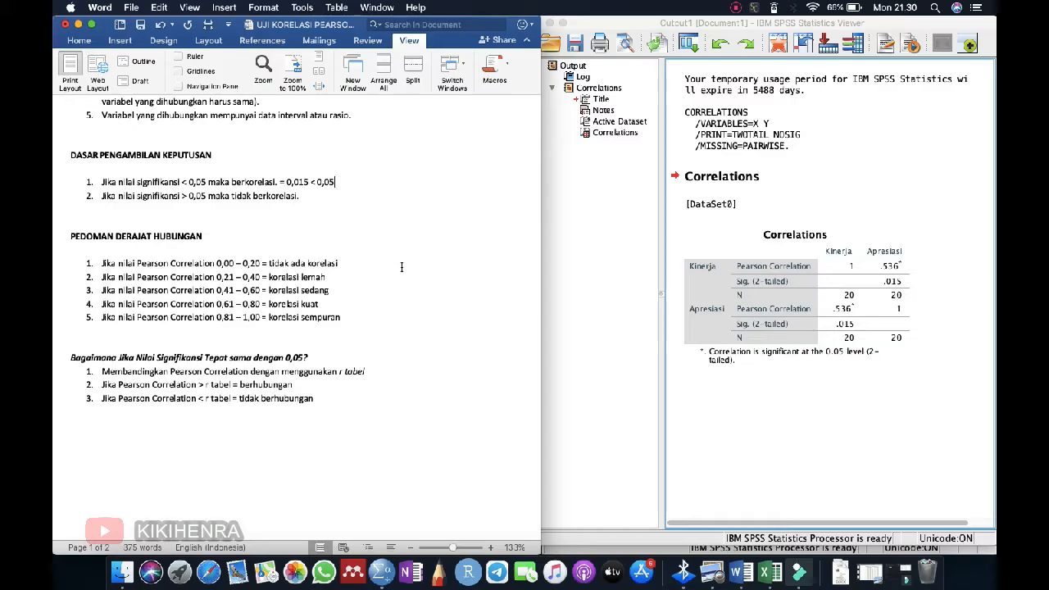
{"action": "left_click", "coordinate": [173, 263]}
{"action": "left_click_drag", "start_coordinate": [81, 290], "coordinate": [352, 295]}
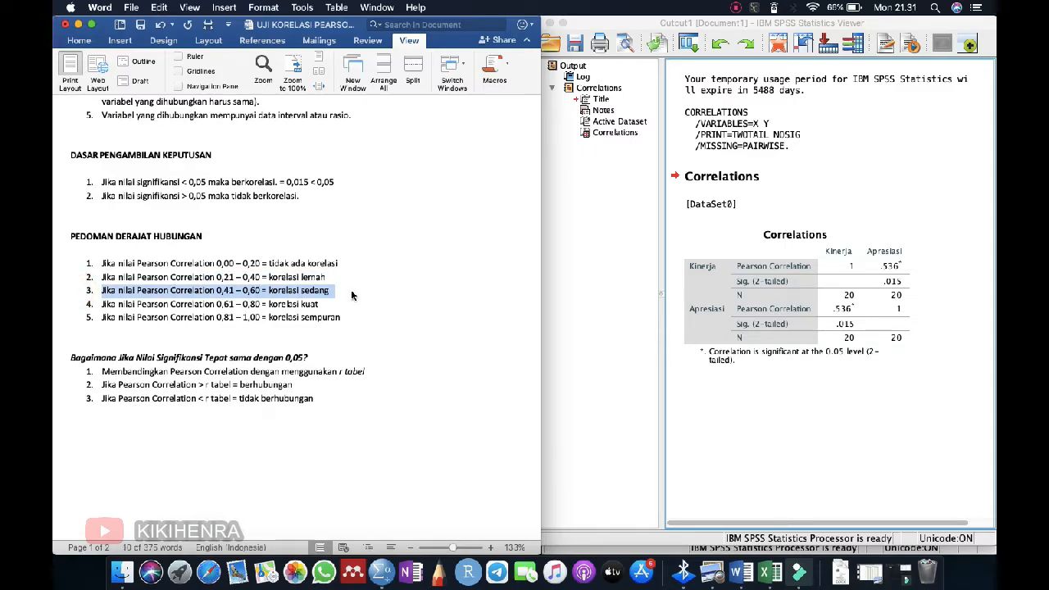
{"action": "left_click", "coordinate": [352, 291]}
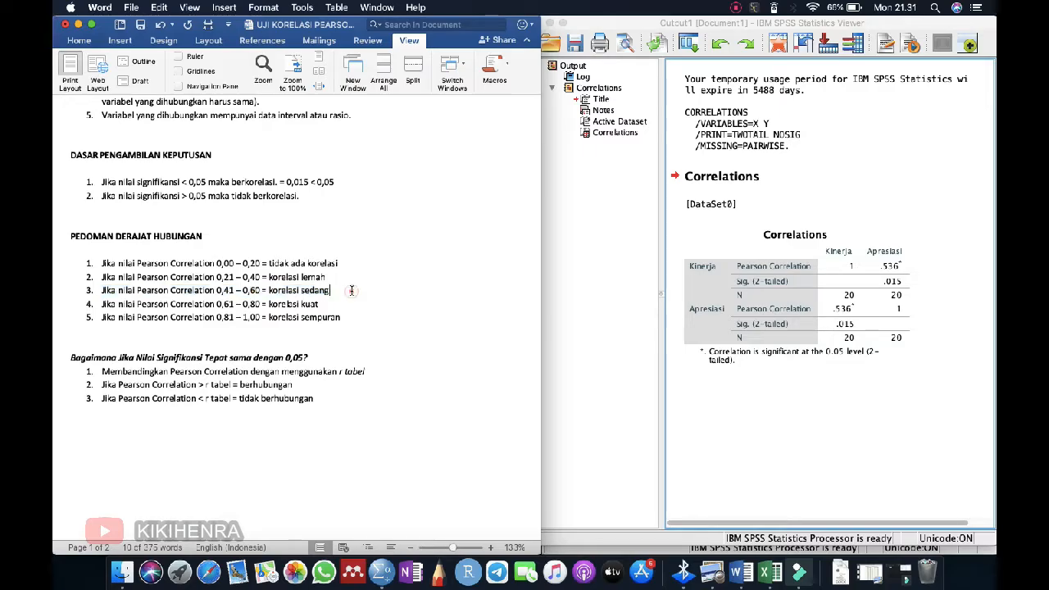
{"action": "type", "text": "= "}
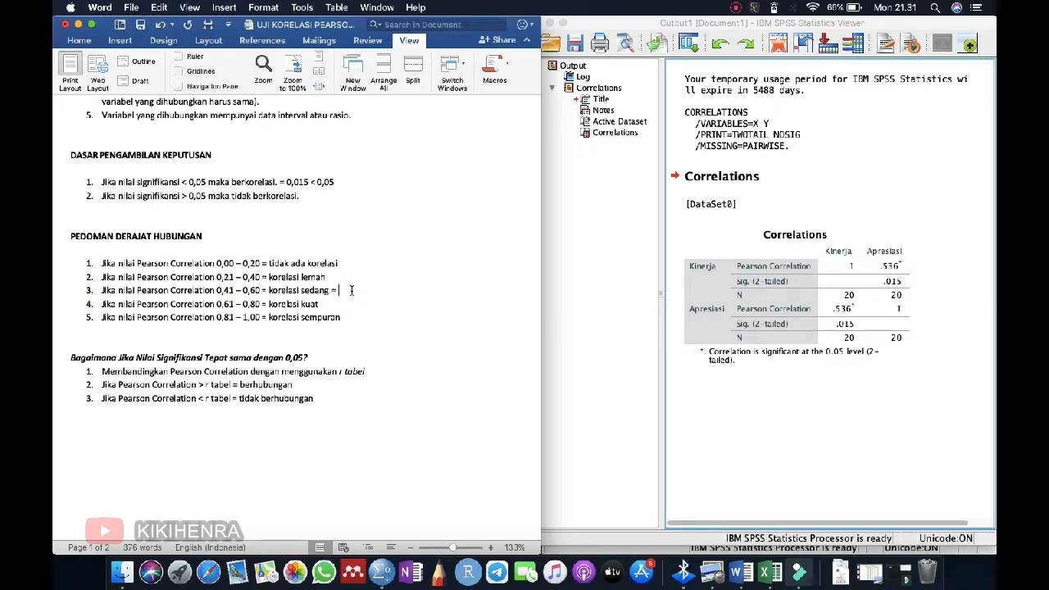
{"action": "type", "text": "0,536"}
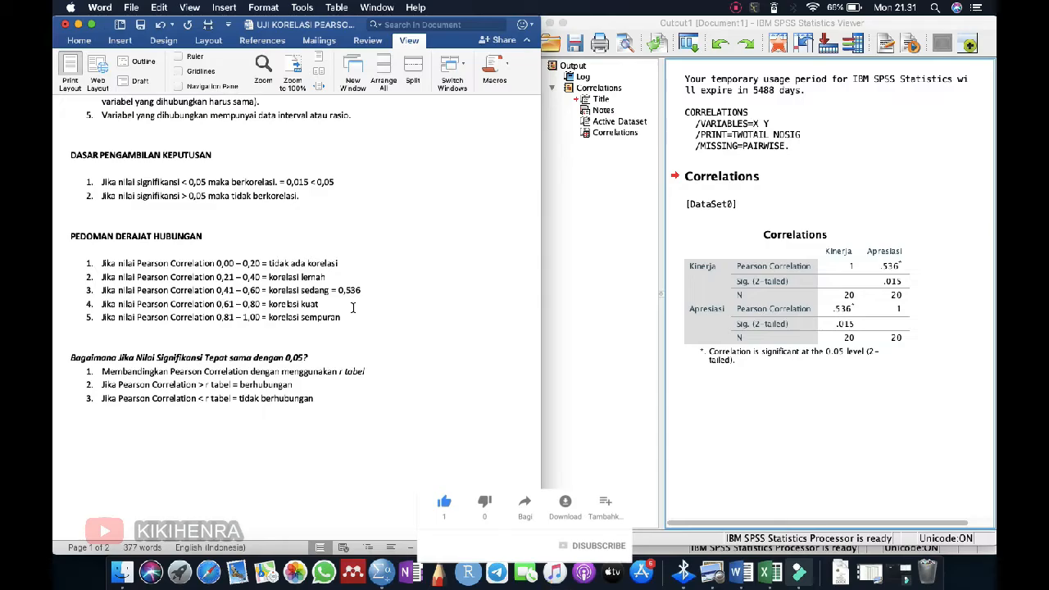
- Switch to the r-table PDF in Preview, look up the 5% critical value for N = 20, and put the PDF away
{"action": "left_click", "coordinate": [692, 349]}
{"action": "left_click", "coordinate": [726, 410]}
{"action": "scroll", "coordinate": [419, 384], "scroll_direction": "down", "scroll_amount": 3}
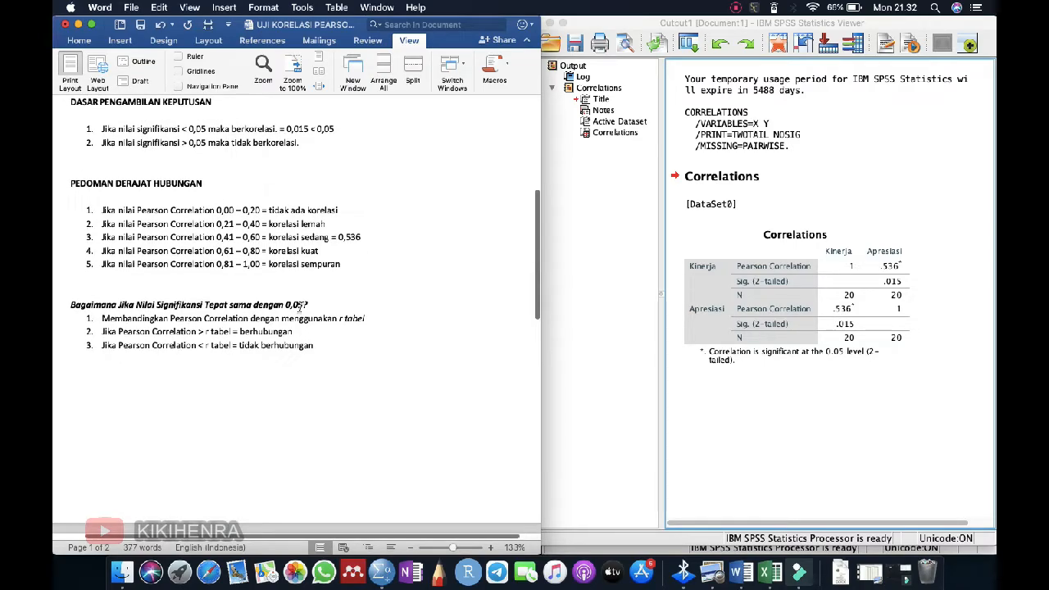
{"action": "scroll", "coordinate": [295, 308], "scroll_direction": "up", "scroll_amount": 2}
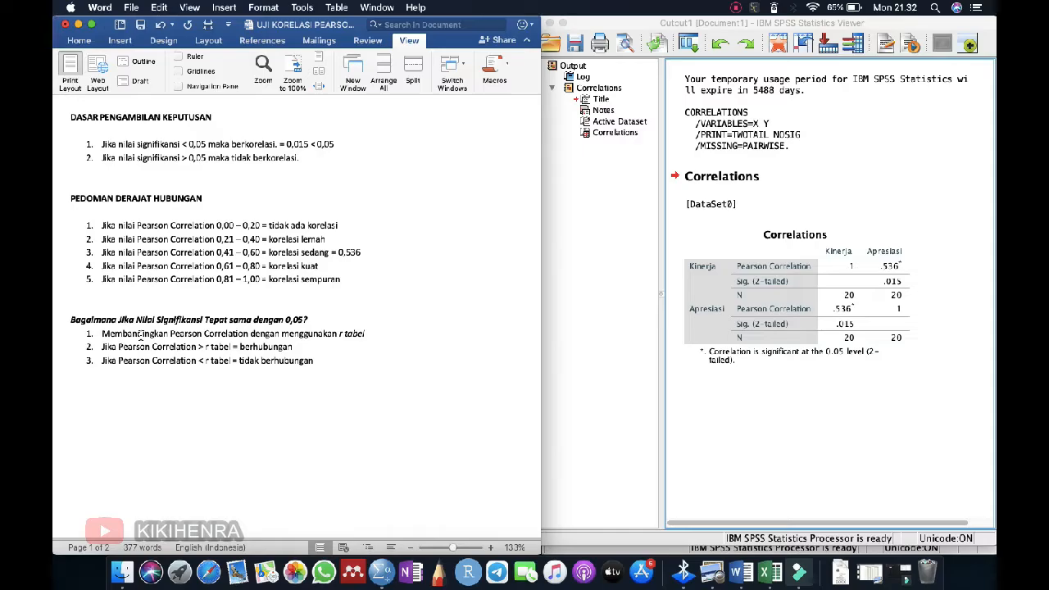
{"action": "left_click", "coordinate": [732, 289]}
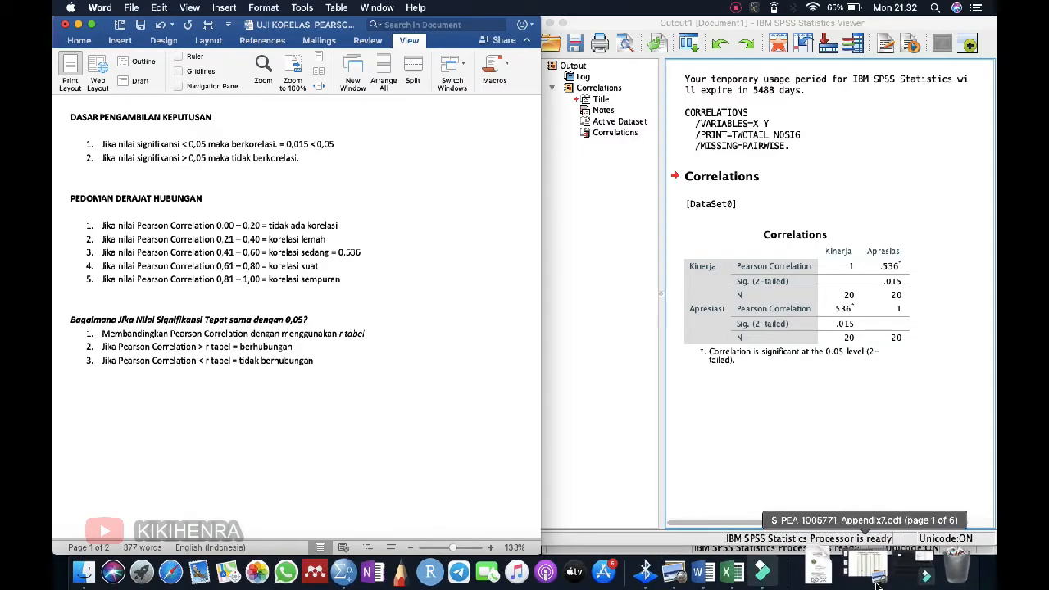
{"action": "left_click", "coordinate": [877, 583]}
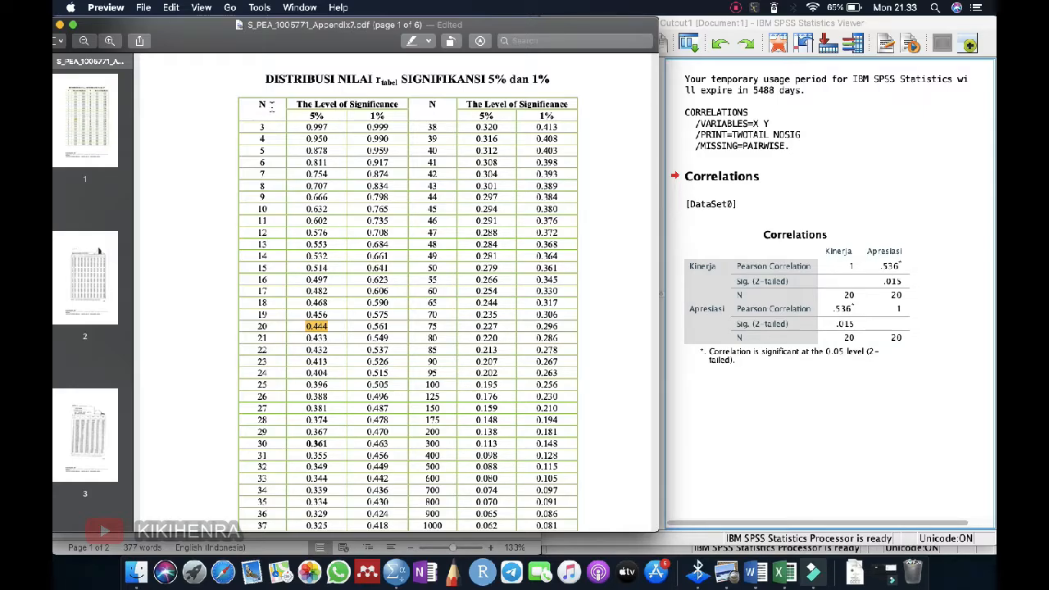
{"action": "left_click", "coordinate": [778, 354]}
{"action": "left_click_drag", "start_coordinate": [257, 327], "coordinate": [269, 326]}
{"action": "left_click", "coordinate": [263, 325]}
{"action": "double_click", "coordinate": [263, 325]}
{"action": "left_click", "coordinate": [60, 27]}
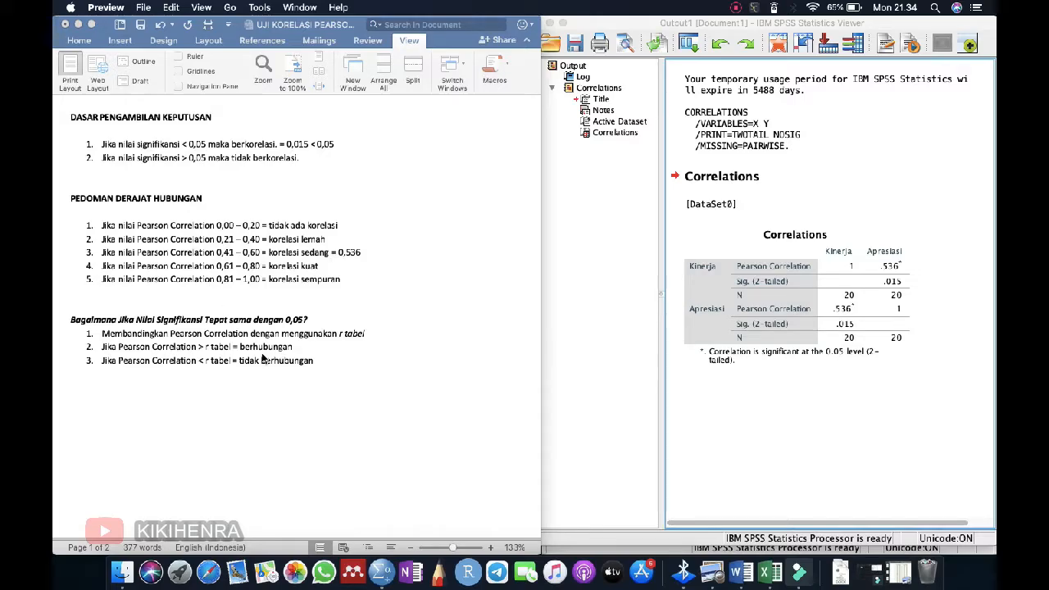
- Write the comparison "0.536 > 0.444" in the blank space below the r tabel rules in the Word document
{"action": "left_click", "coordinate": [789, 321]}
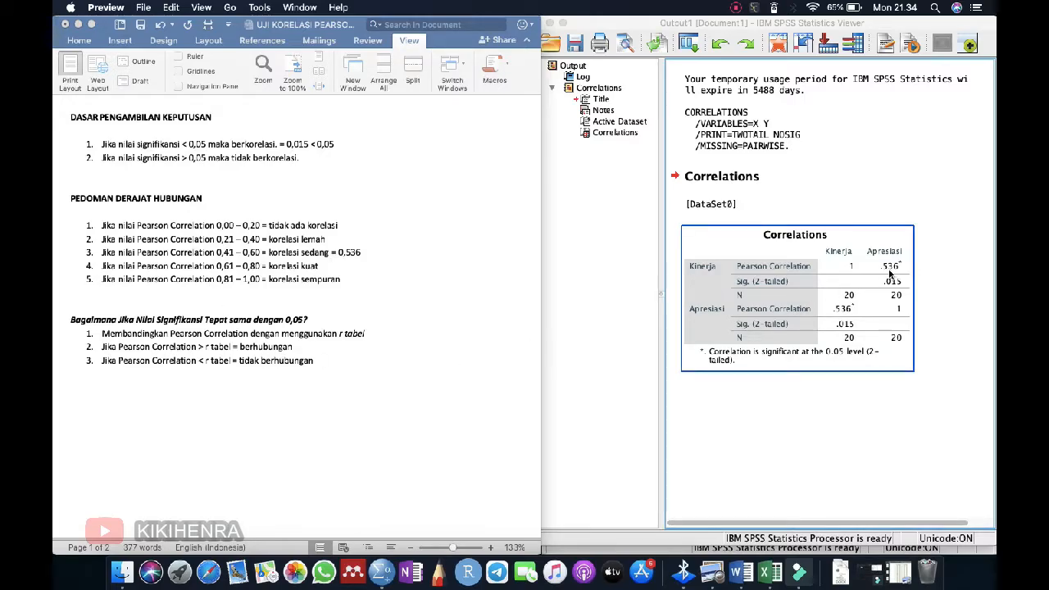
{"action": "left_click", "coordinate": [197, 402]}
{"action": "type", "text": "0"}
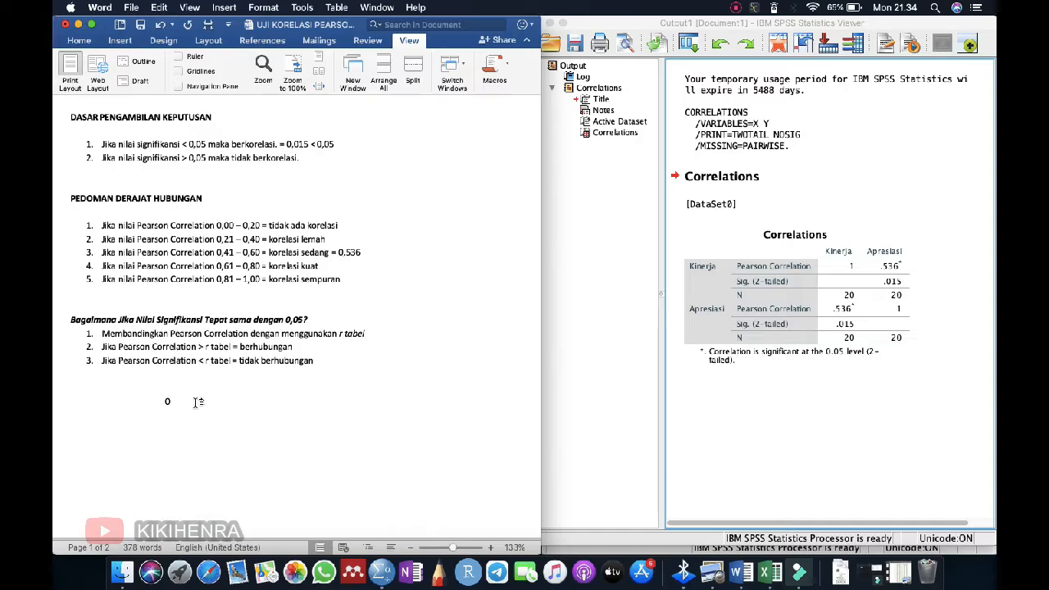
{"action": "type", "text": ".536"}
{"action": "type", "text": "0.444"}
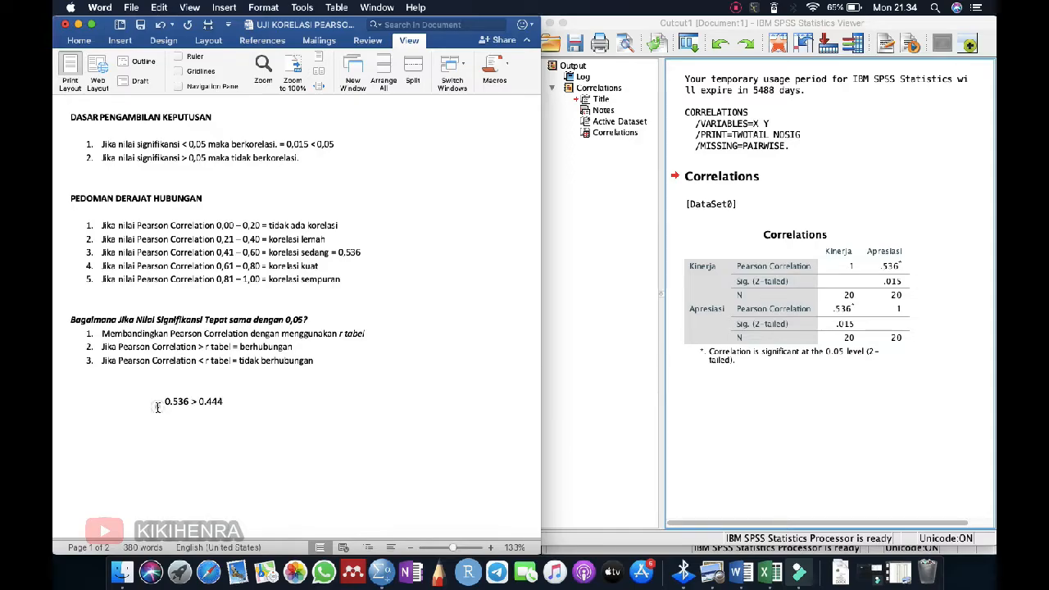
{"action": "left_click_drag", "start_coordinate": [158, 407], "coordinate": [234, 418]}
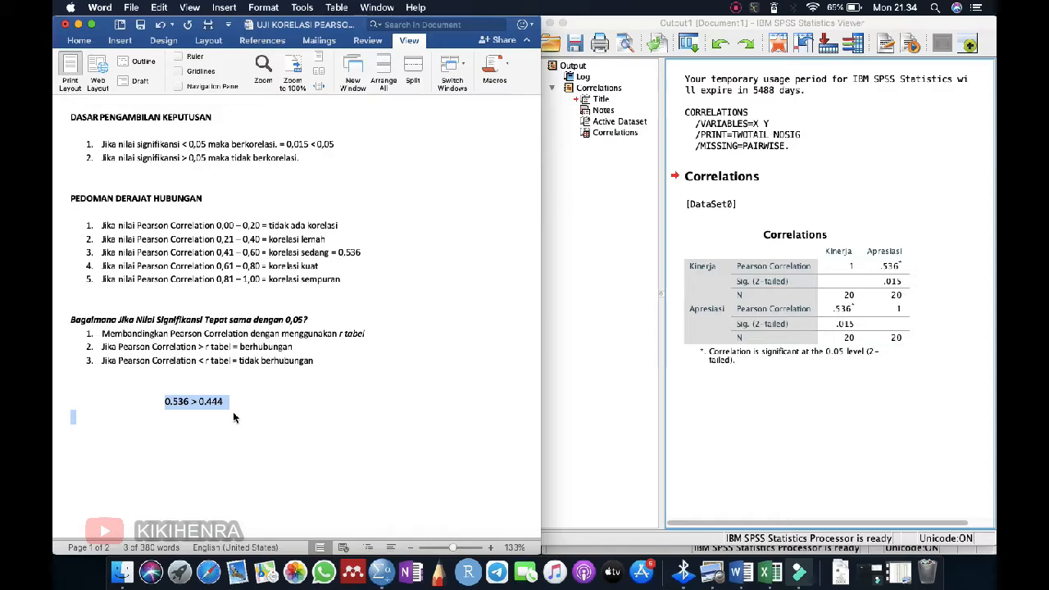
{"action": "left_click", "coordinate": [294, 354]}
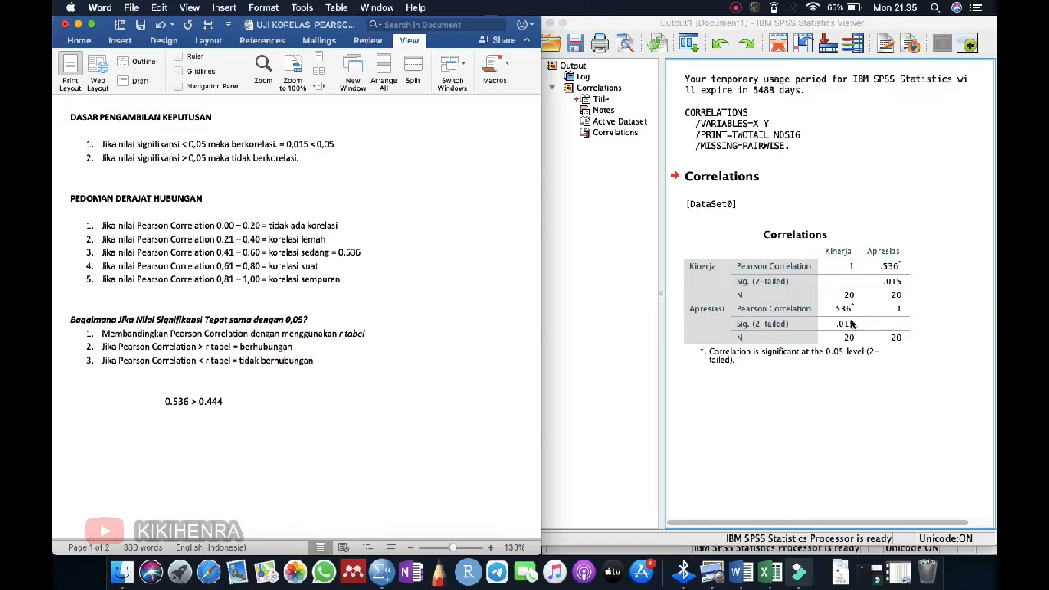
- Append the verdict "DITOLAK" to the H0 statement and "DITERIMA" to the H1 statement under Bentuk Hipotesis Deskriptifnya in the Word document
{"action": "left_click", "coordinate": [873, 291]}
{"action": "scroll", "coordinate": [271, 347], "scroll_direction": "down", "scroll_amount": 10}
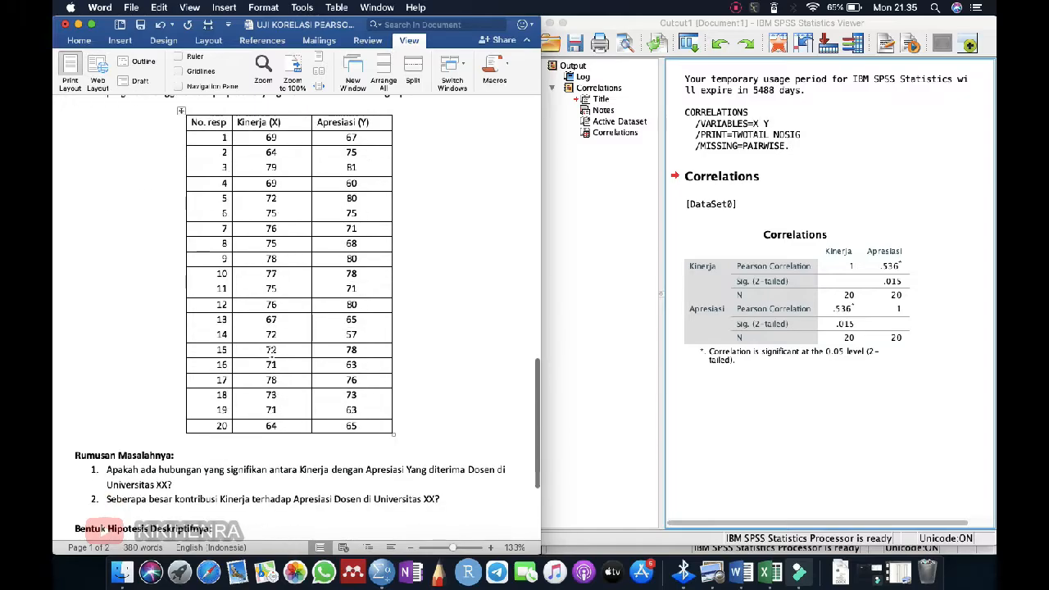
{"action": "scroll", "coordinate": [271, 350], "scroll_direction": "down", "scroll_amount": 5}
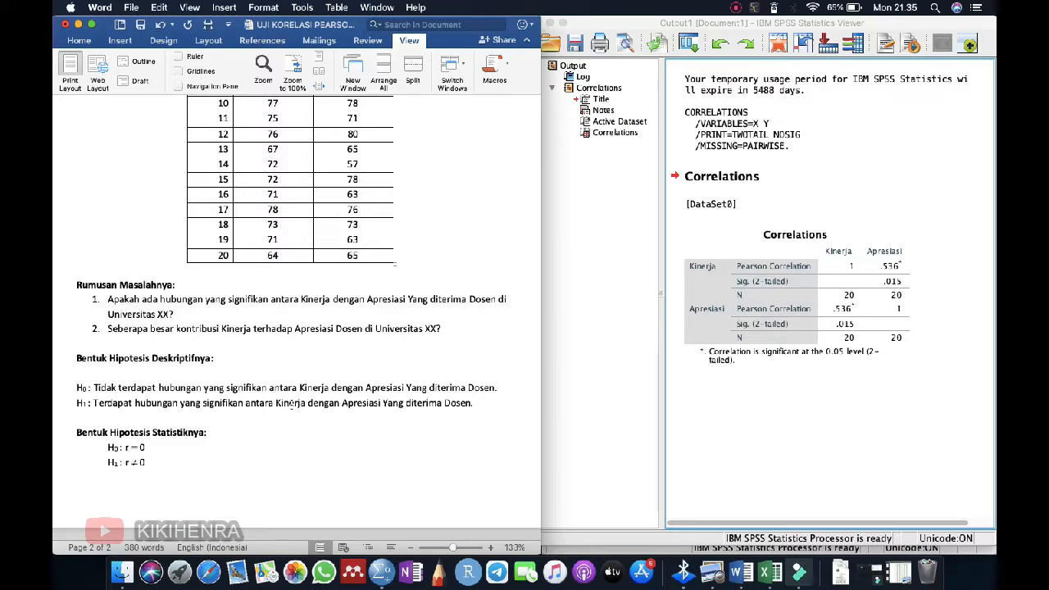
{"action": "left_click", "coordinate": [768, 269]}
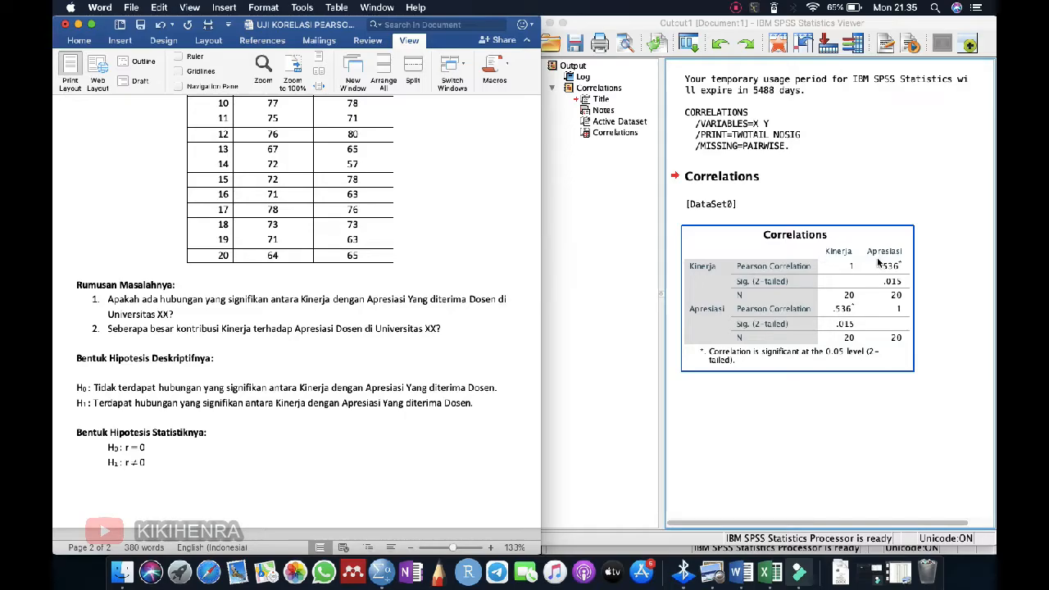
{"action": "left_click", "coordinate": [507, 387]}
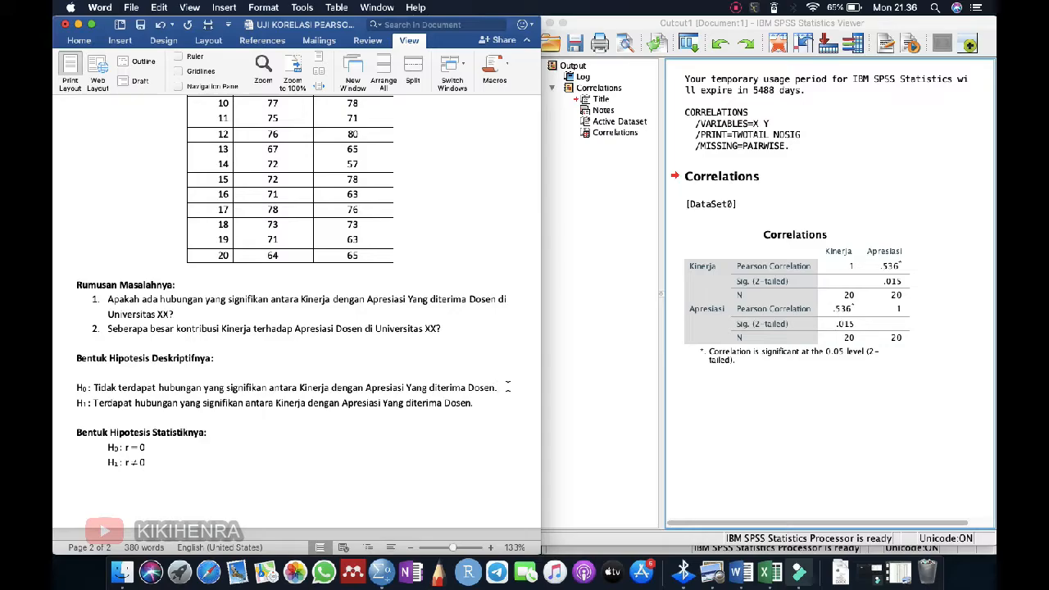
{"action": "type", "text": "DI"}
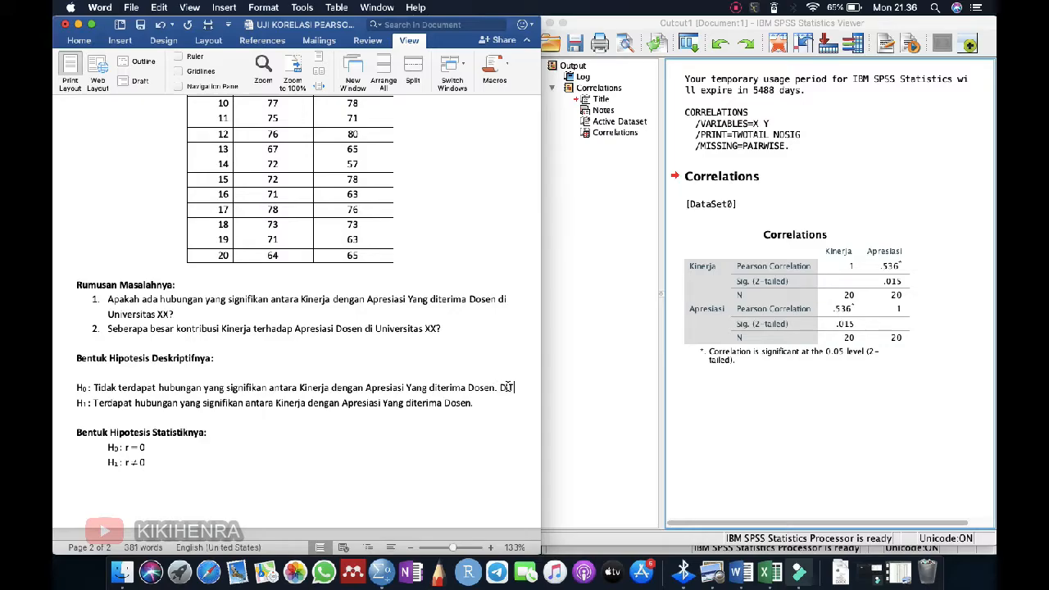
{"action": "type", "text": "TOA"}
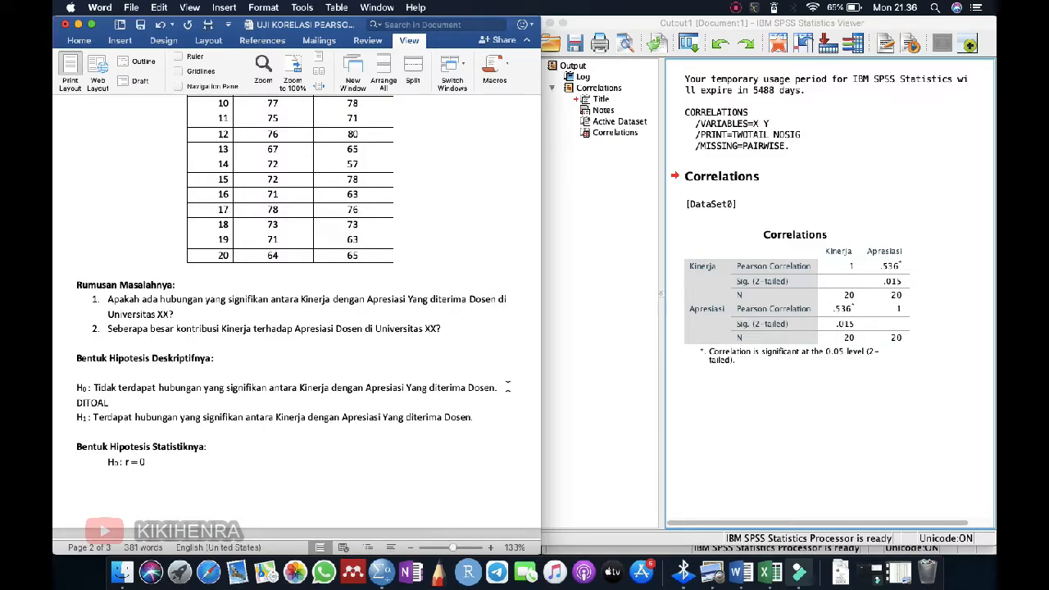
{"action": "key", "text": "BackSpace"}
{"action": "type", "text": "LAK"}
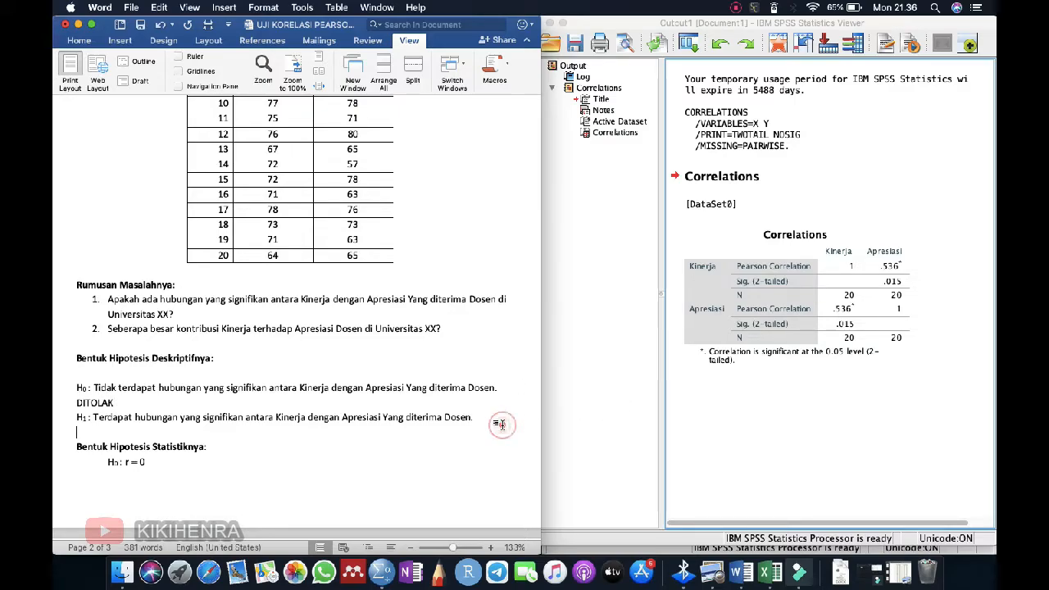
{"action": "left_click", "coordinate": [485, 418]}
{"action": "type", "text": "DITERIMA"}
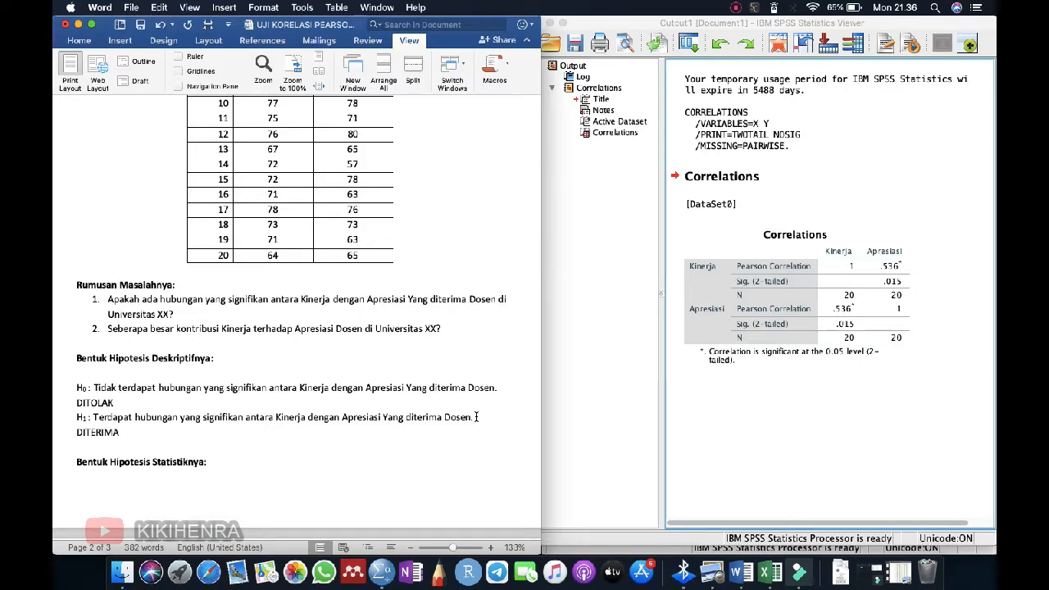
- Review the research questions and hypothesis verdicts against the correlation guidelines and r tabel comparison, ending at the document's title
{"action": "scroll", "coordinate": [251, 411], "scroll_direction": "down", "scroll_amount": 1}
{"action": "scroll", "coordinate": [245, 401], "scroll_direction": "down", "scroll_amount": 2}
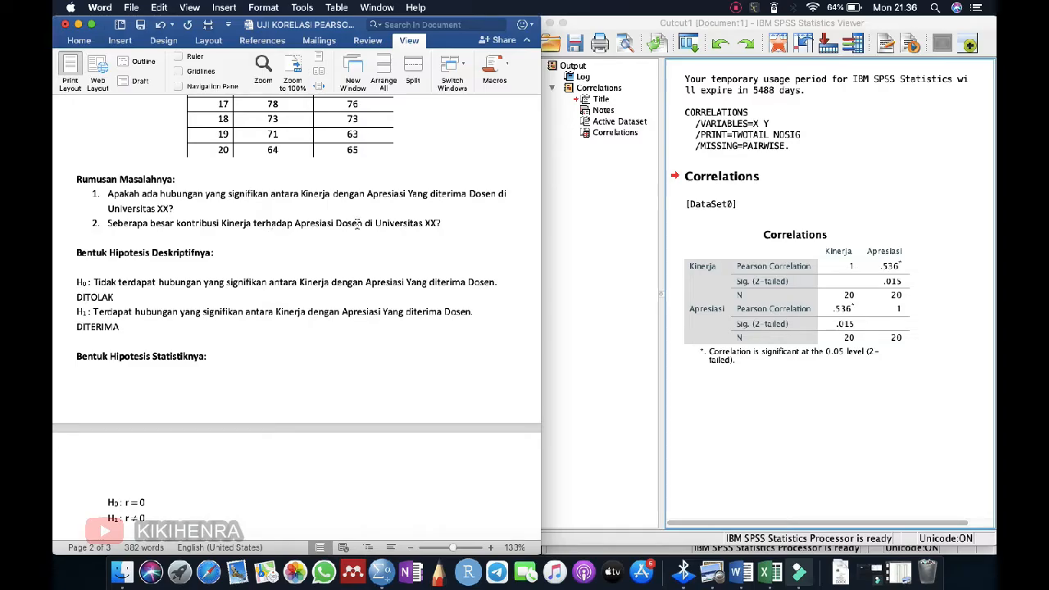
{"action": "scroll", "coordinate": [358, 224], "scroll_direction": "up", "scroll_amount": 10}
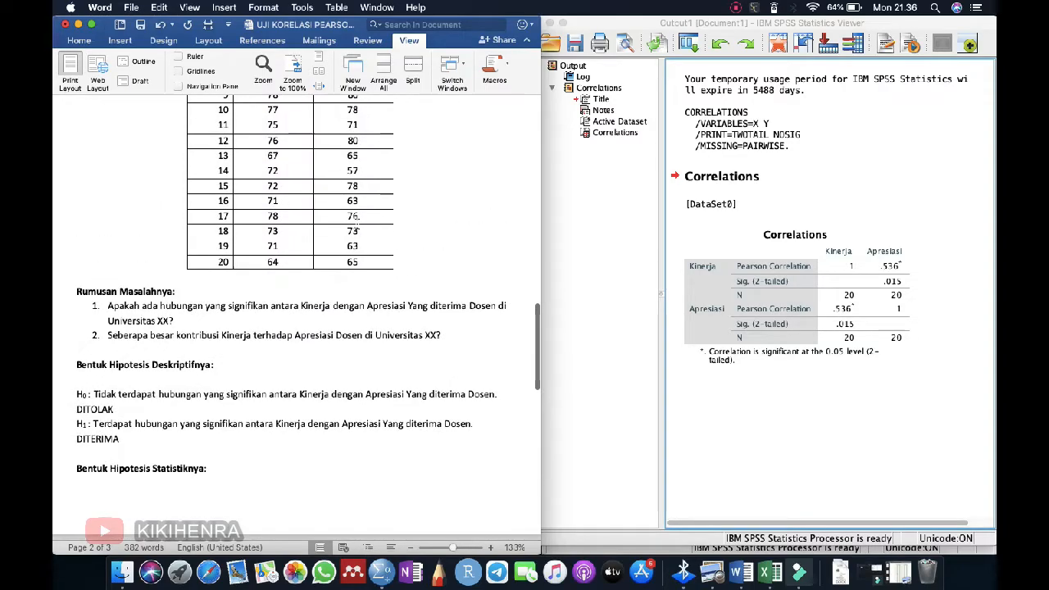
{"action": "scroll", "coordinate": [358, 228], "scroll_direction": "up", "scroll_amount": 12}
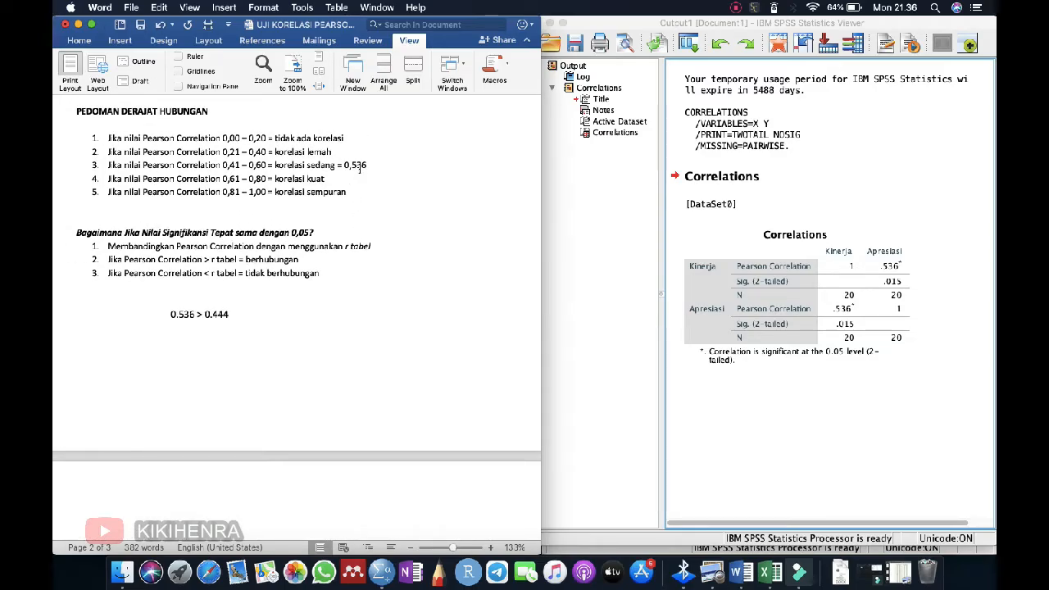
{"action": "scroll", "coordinate": [359, 169], "scroll_direction": "down", "scroll_amount": 5}
{"action": "scroll", "coordinate": [358, 169], "scroll_direction": "down", "scroll_amount": 12}
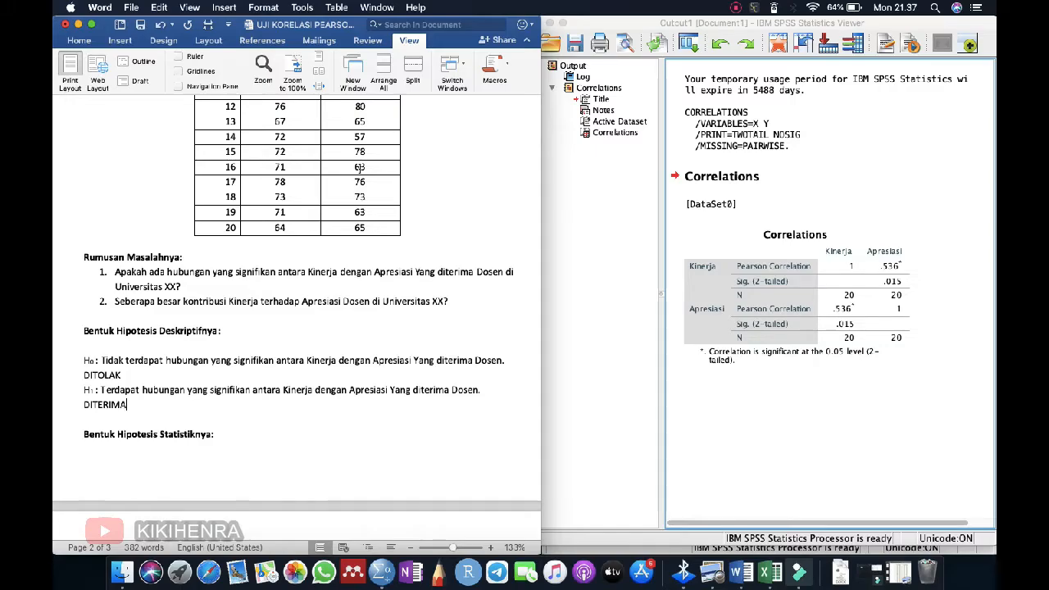
{"action": "scroll", "coordinate": [359, 167], "scroll_direction": "up", "scroll_amount": 5}
{"action": "scroll", "coordinate": [358, 167], "scroll_direction": "up", "scroll_amount": 12}
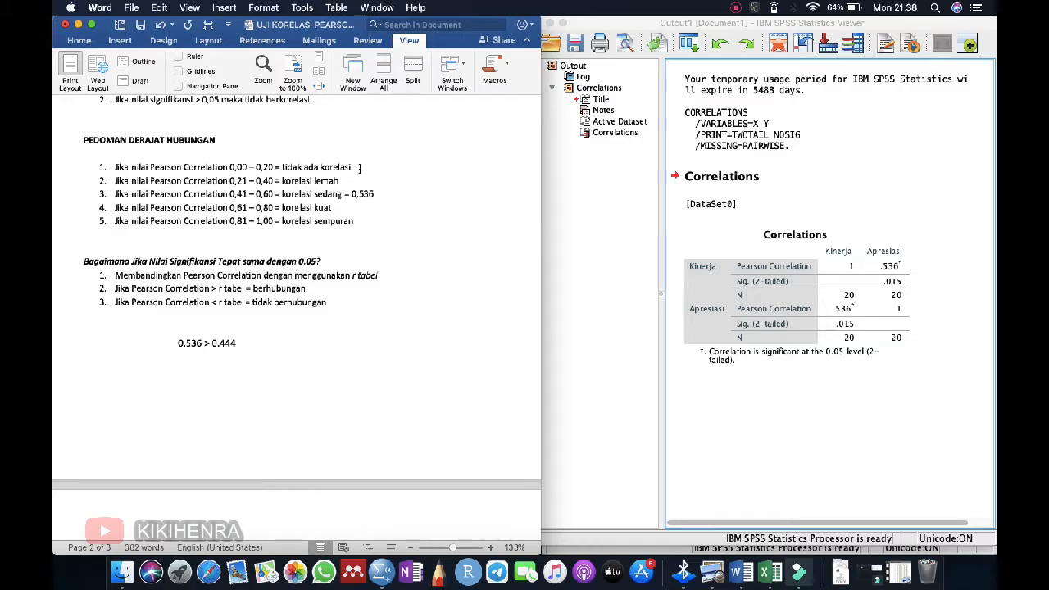
{"action": "scroll", "coordinate": [359, 168], "scroll_direction": "up", "scroll_amount": 10}
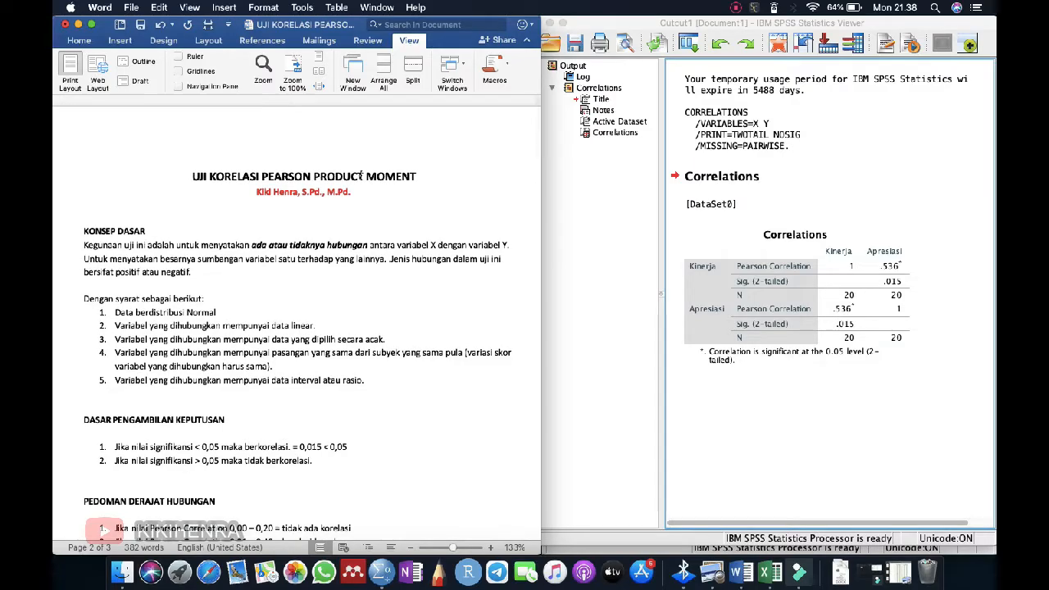